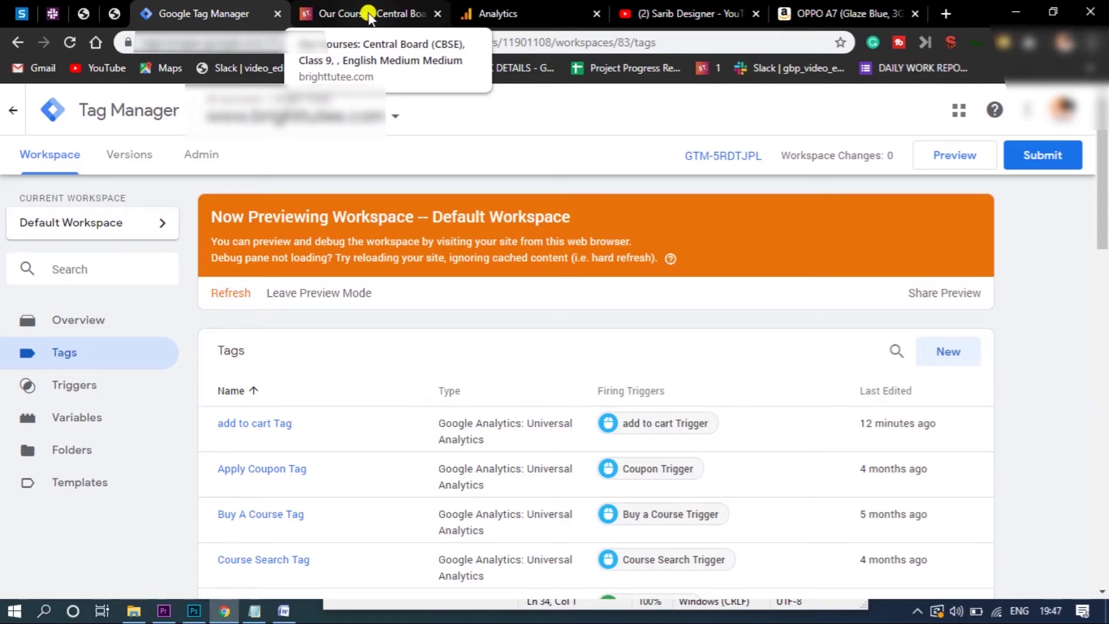
Check the Add to Cart button on the course page and create a Tag Manager tag named "add to cart tags 3"
click(368, 14)
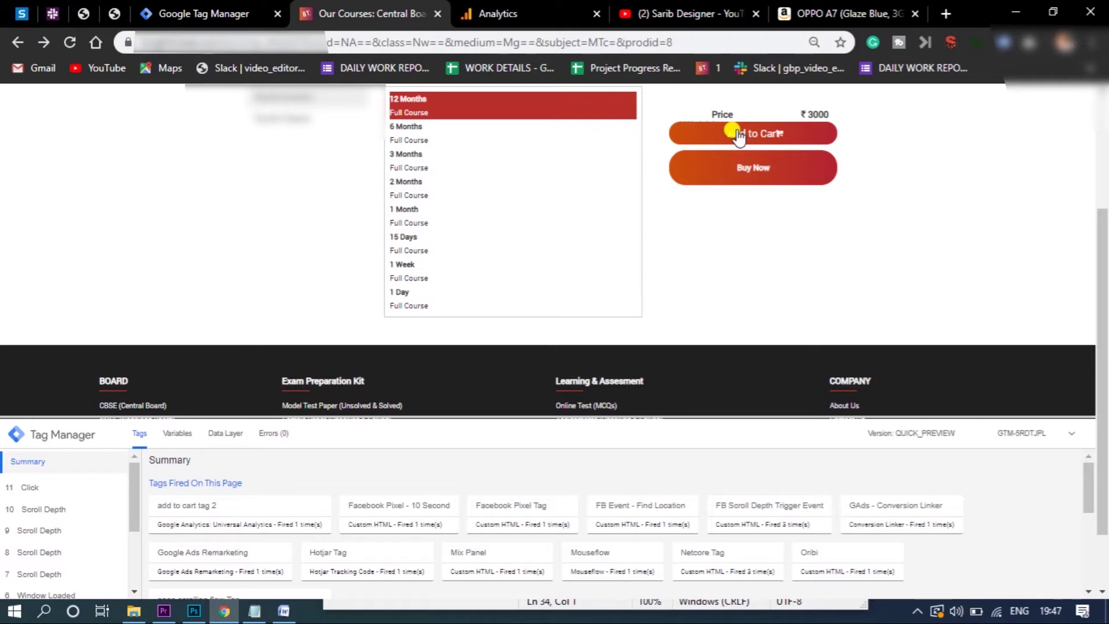
click(185, 12)
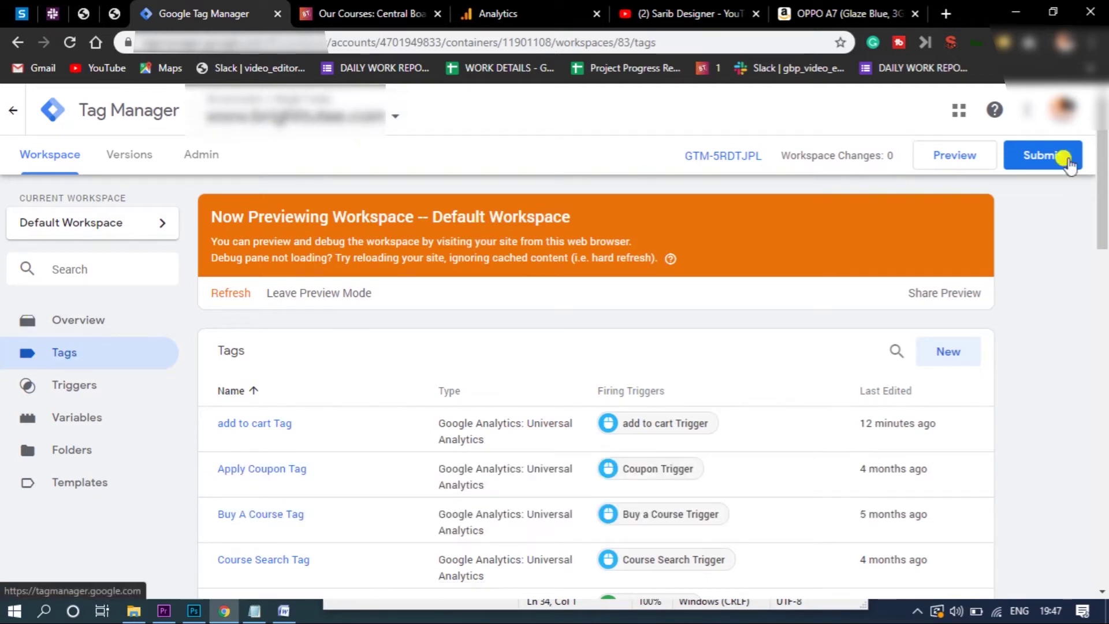
click(948, 354)
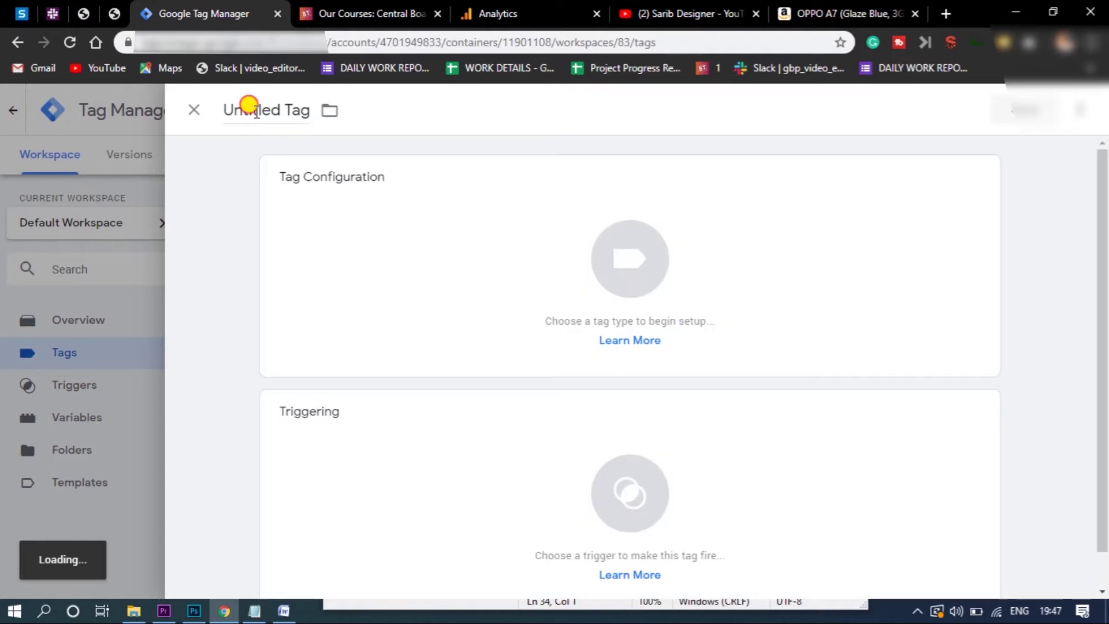
click(250, 107)
text(add to cart )
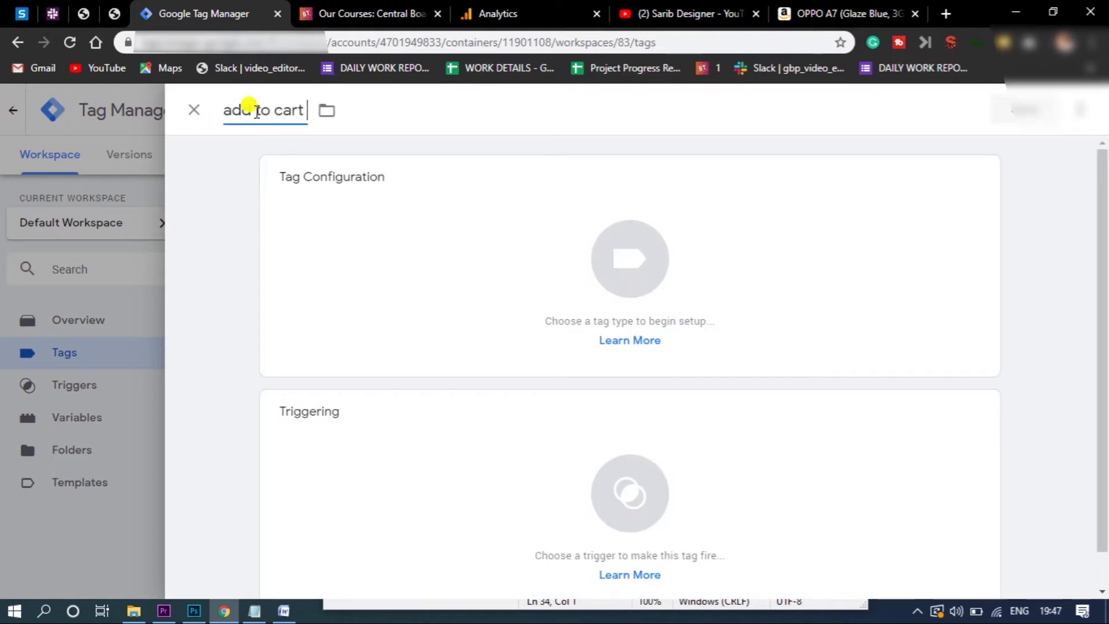
text(tags 3)
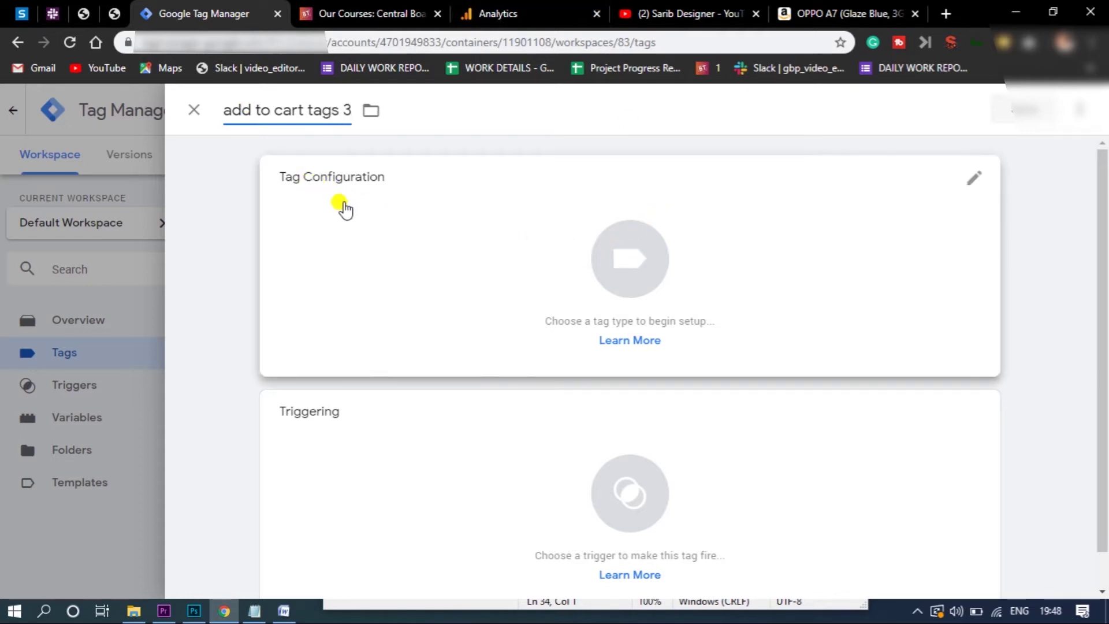
Set the tag type to Google Analytics: Universal Analytics and the track type to Event
click(974, 180)
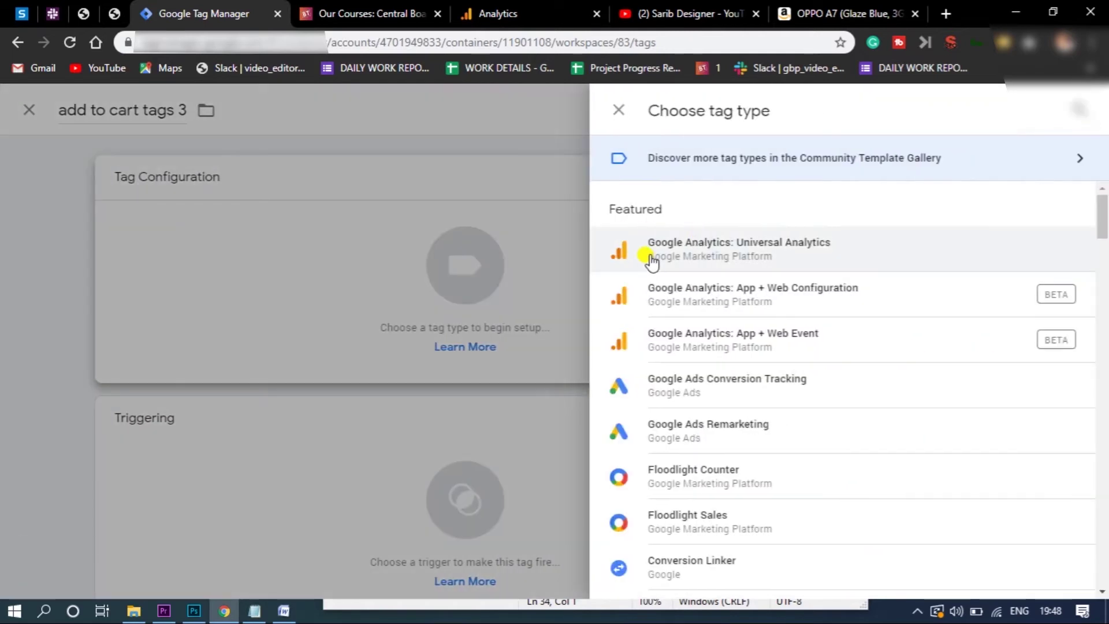
click(724, 250)
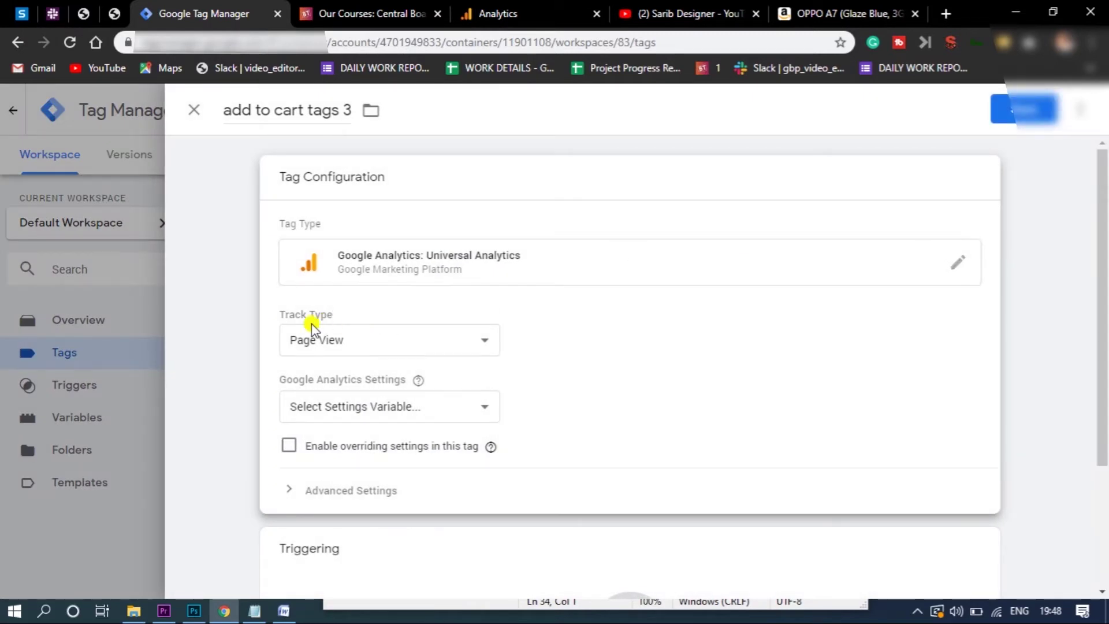
click(329, 341)
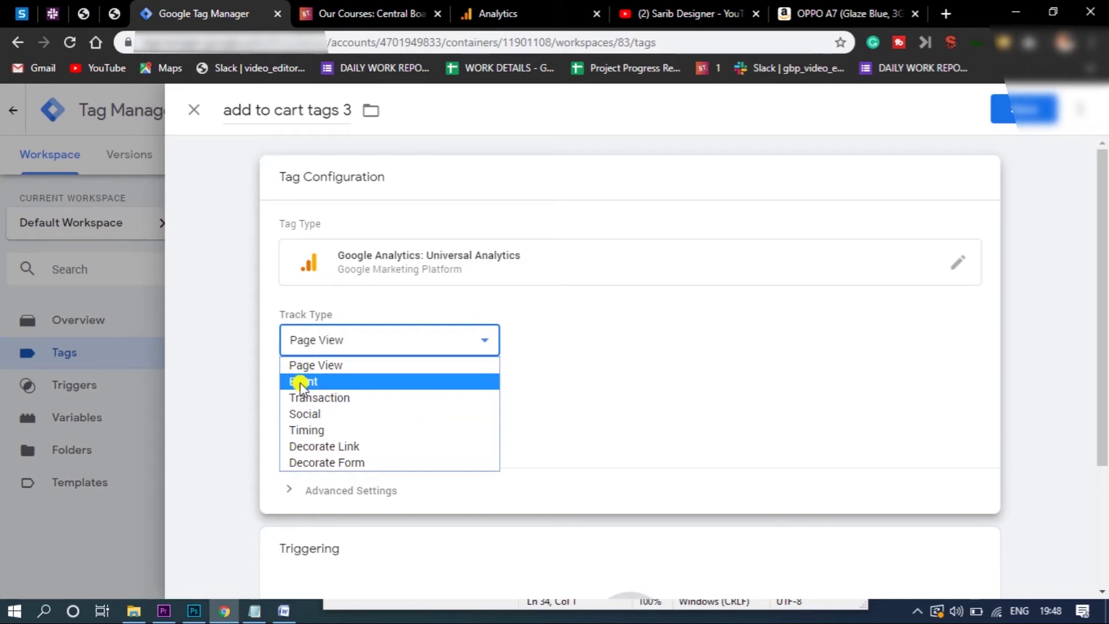
click(300, 382)
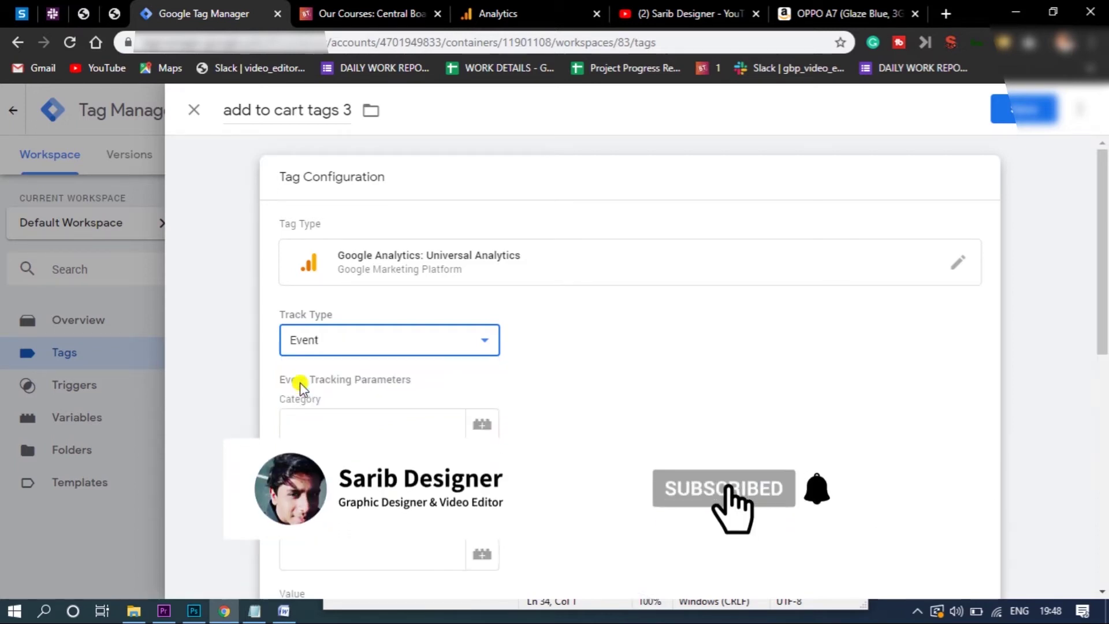
Set the event category to "Add to cart 3" and the action to "add to cart click 3"
drag(1103, 280, 1097, 356)
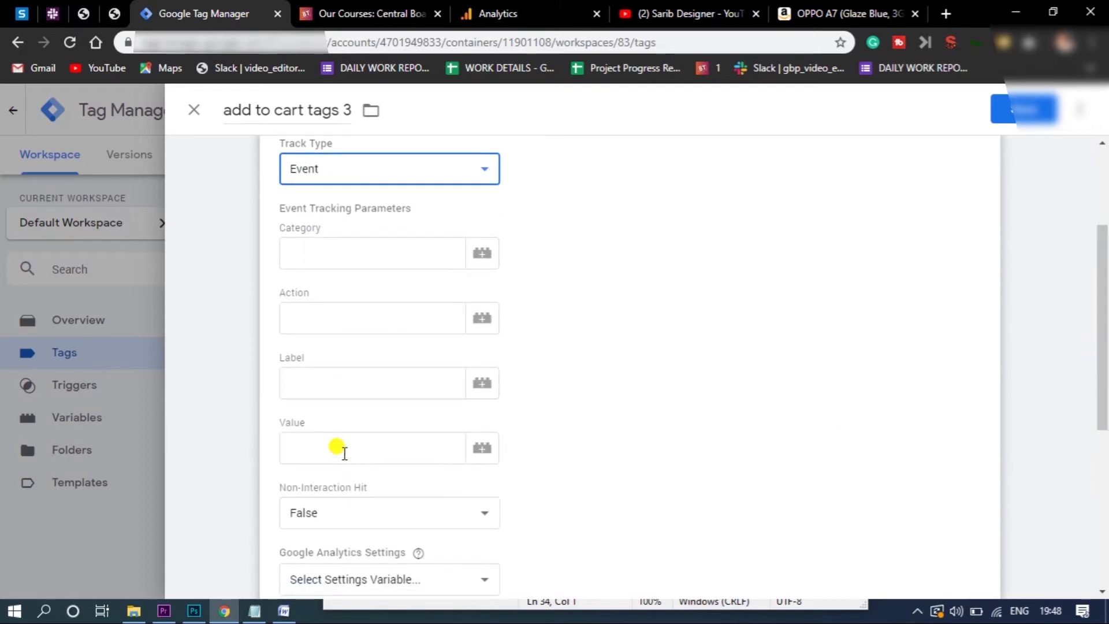
click(339, 251)
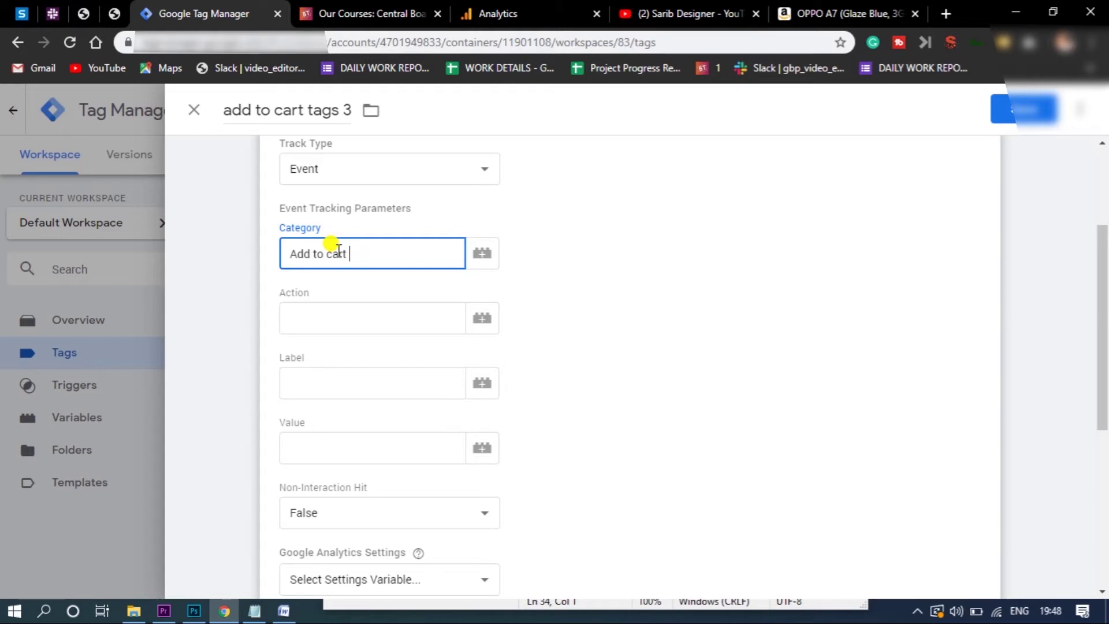
click(306, 305)
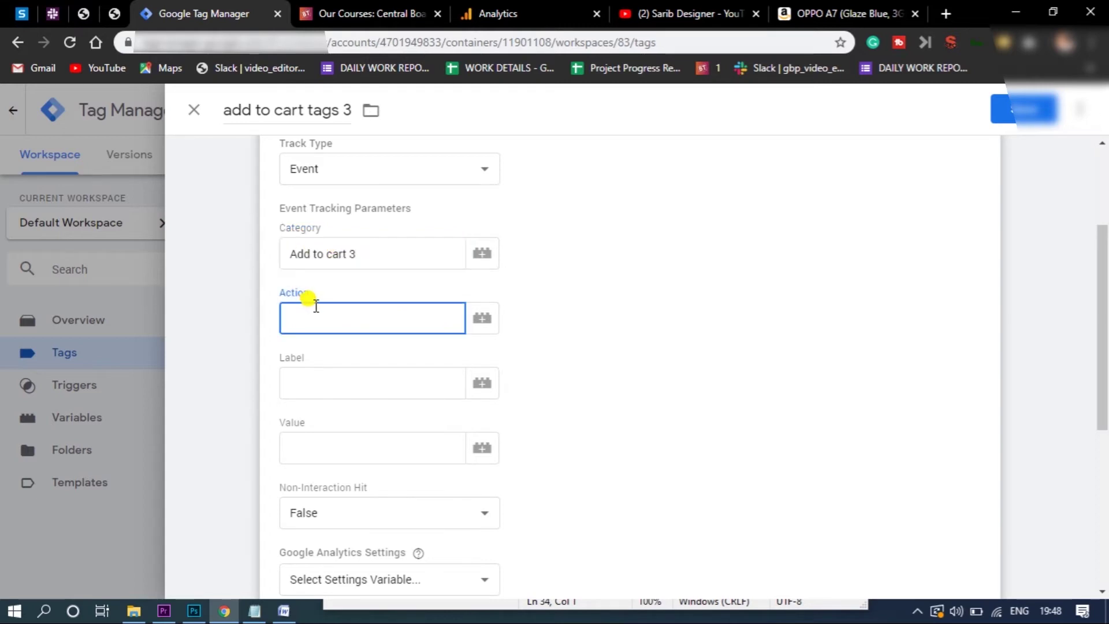
text(add to cart click 3)
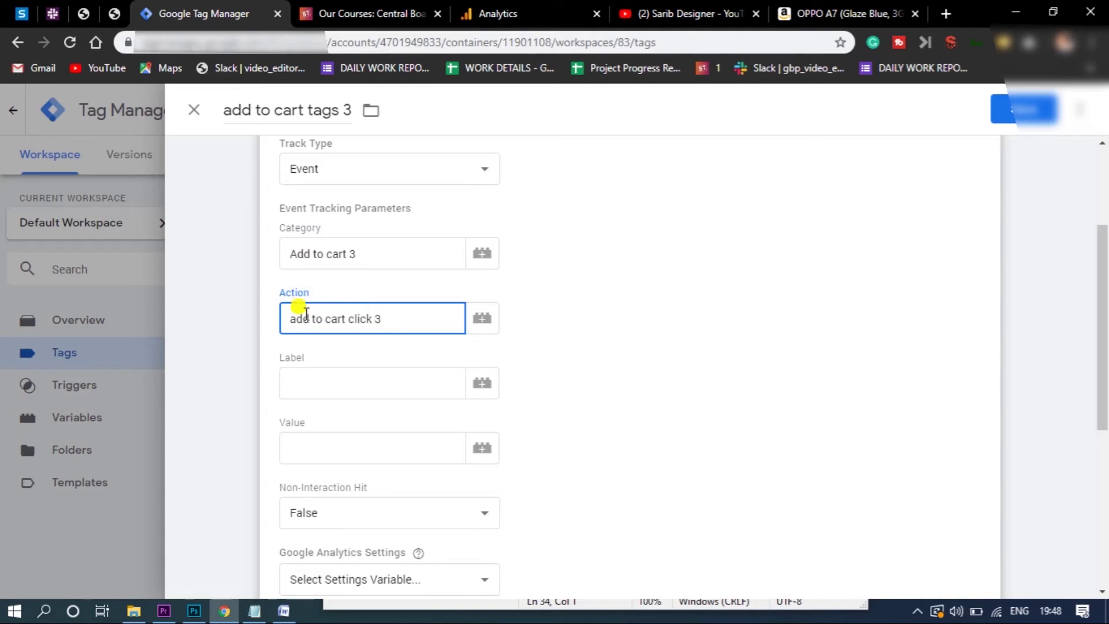
double_click(379, 317)
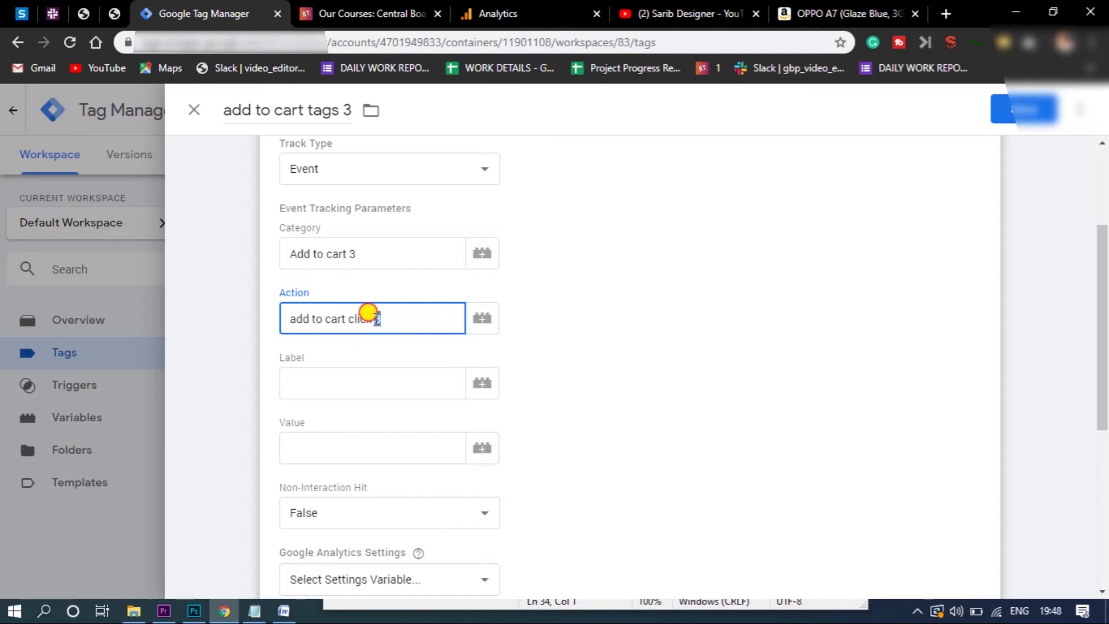
click(358, 253)
double_click(354, 254)
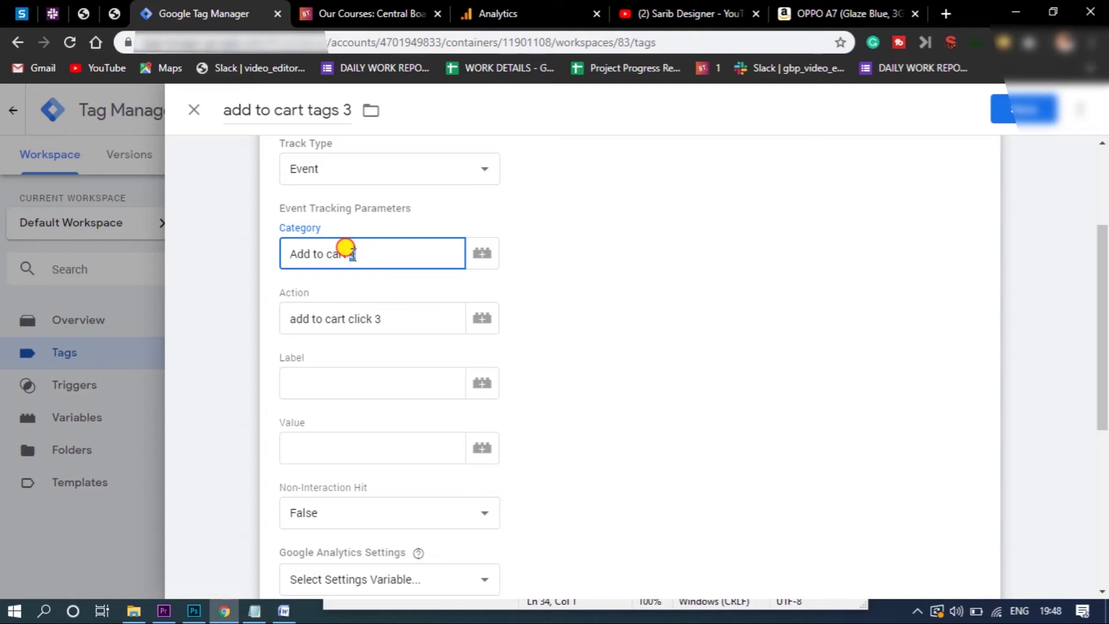
click(384, 317)
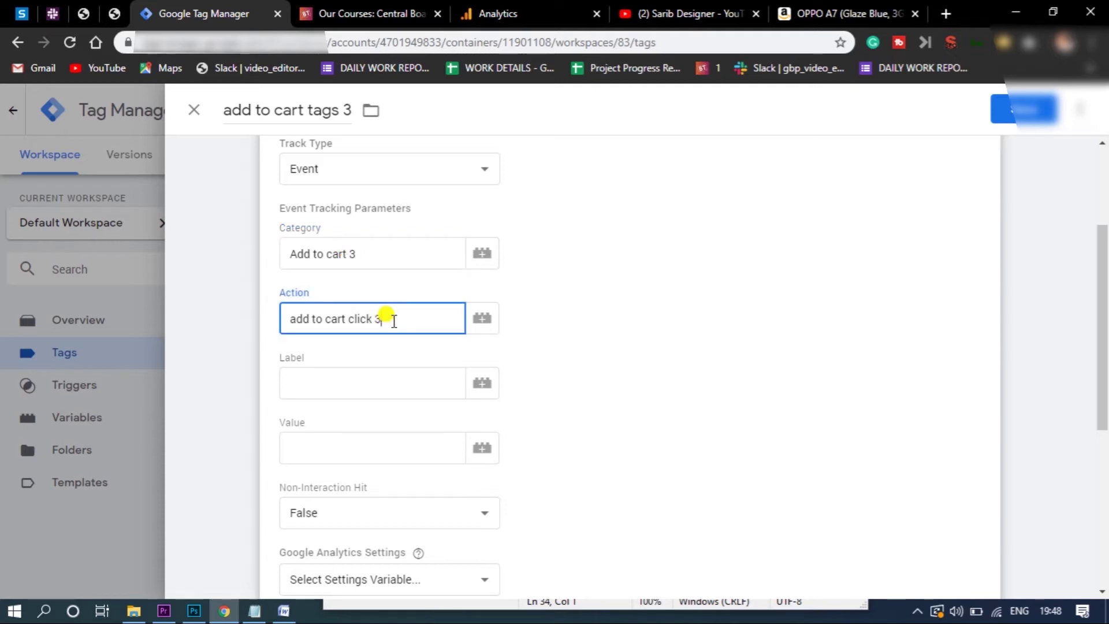
Copy the category text "Add to cart 3" into the event's Label
click(329, 375)
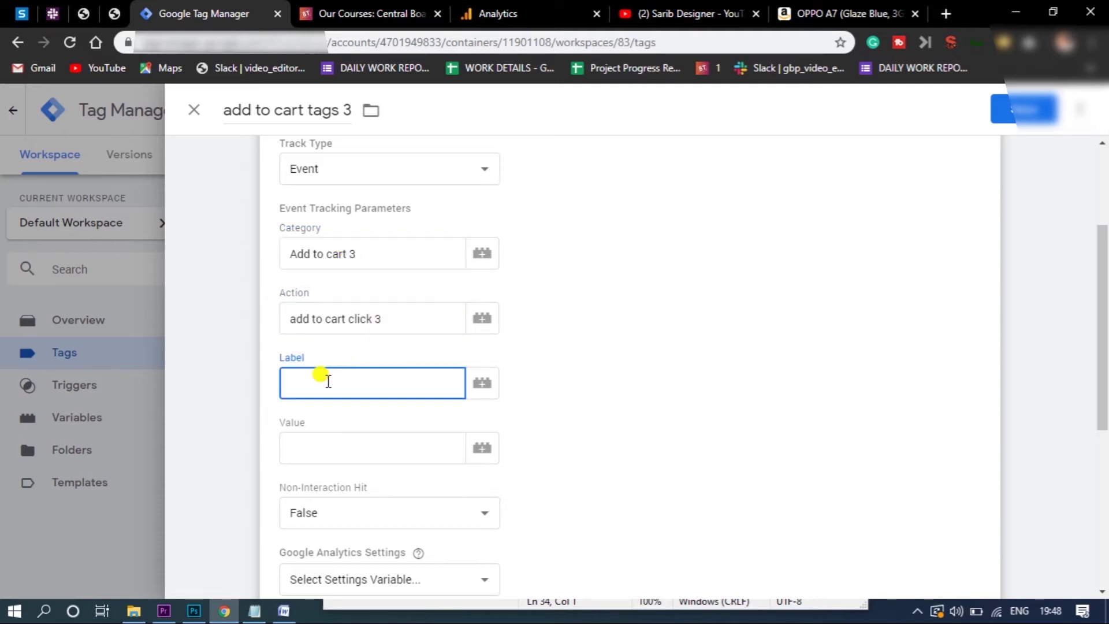
click(355, 248)
triple_click(361, 250)
key(ctrl+c)
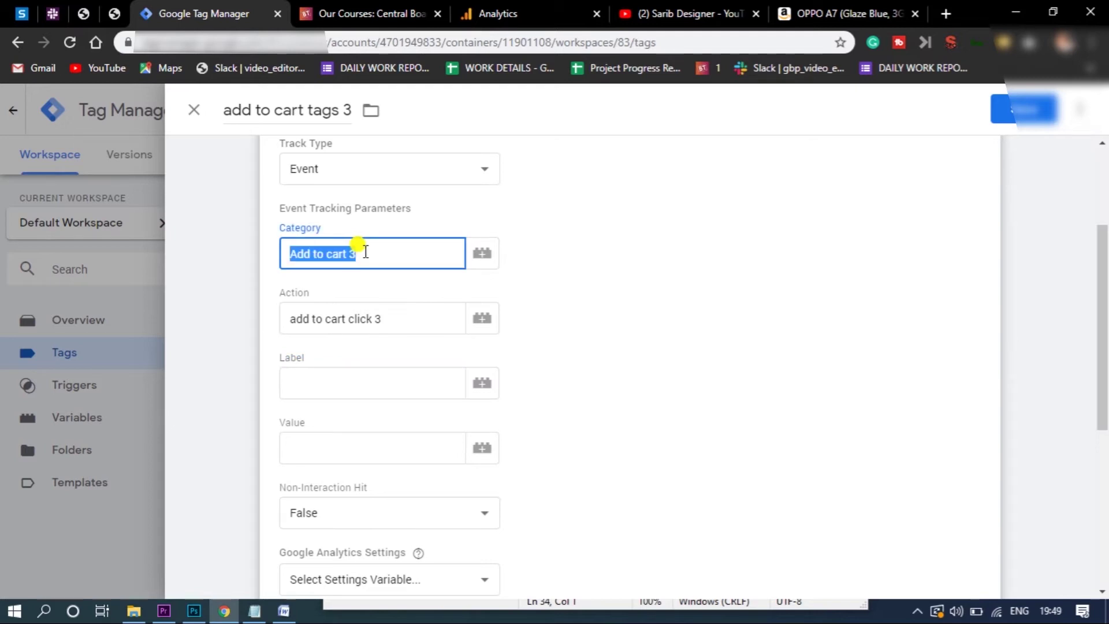
click(324, 373)
key(ctrl+v)
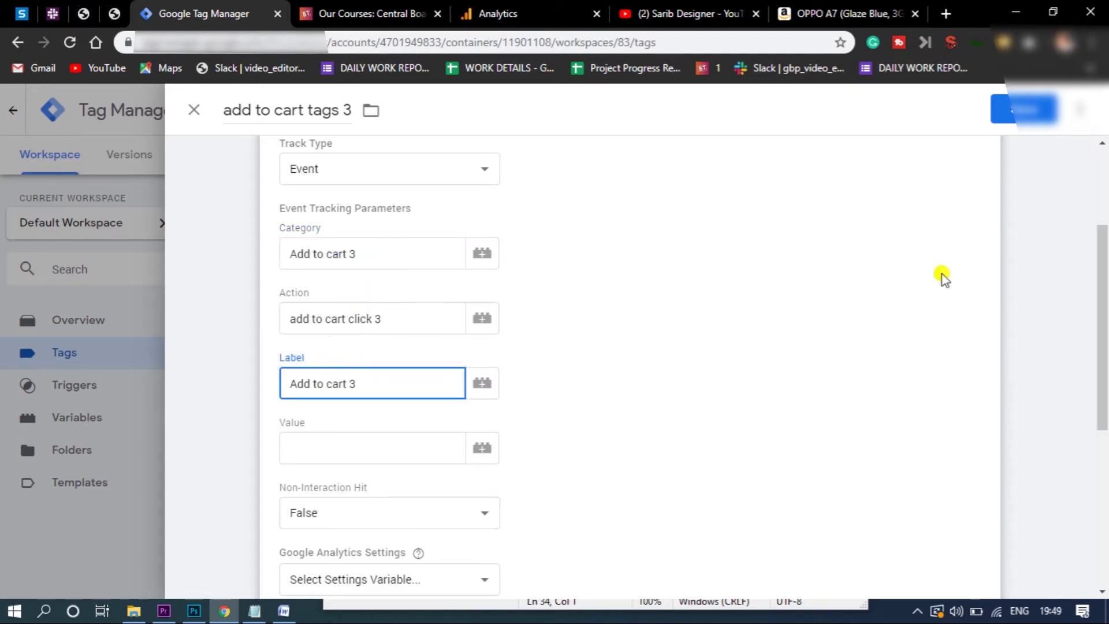
Review the available Google Analytics settings variables and the Google Tag Manager video listed on the YouTube channel
drag(1098, 321, 1032, 419)
click(310, 292)
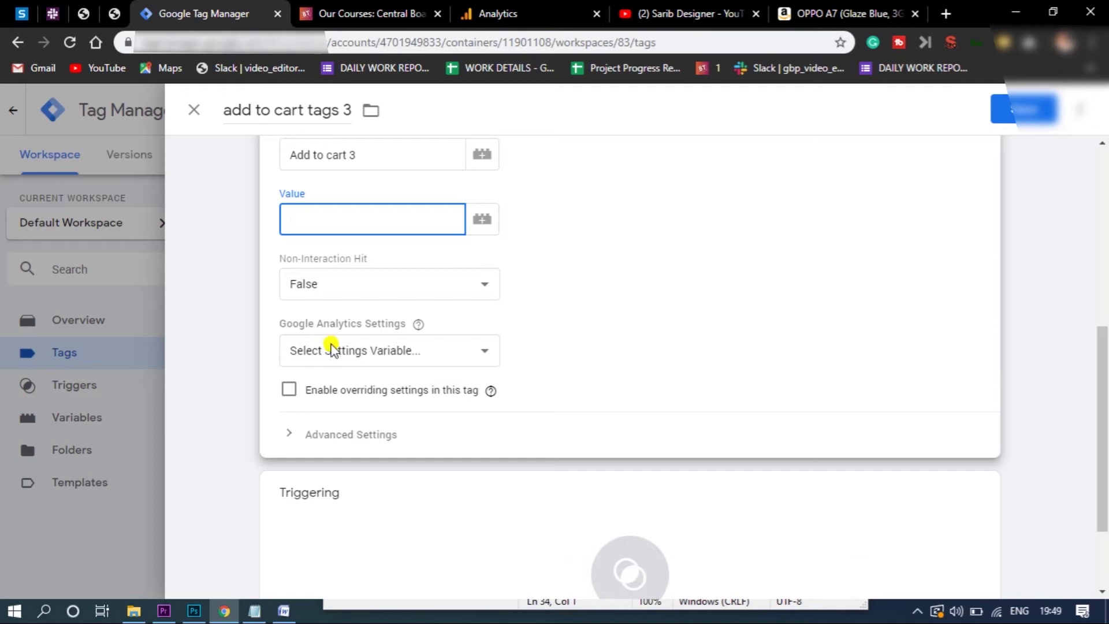
click(365, 354)
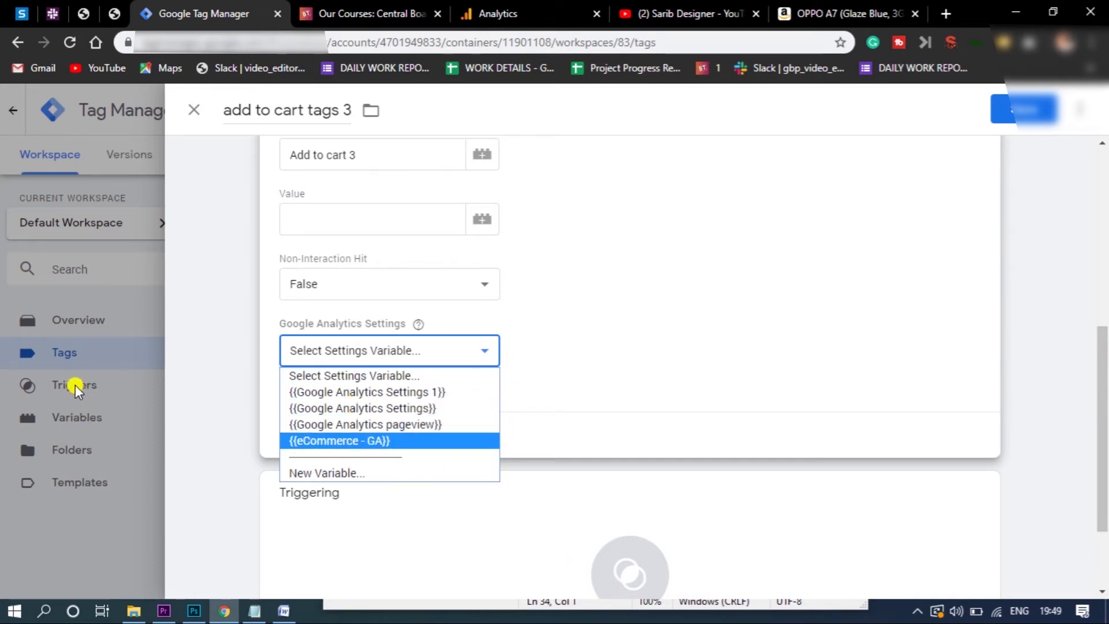
click(203, 361)
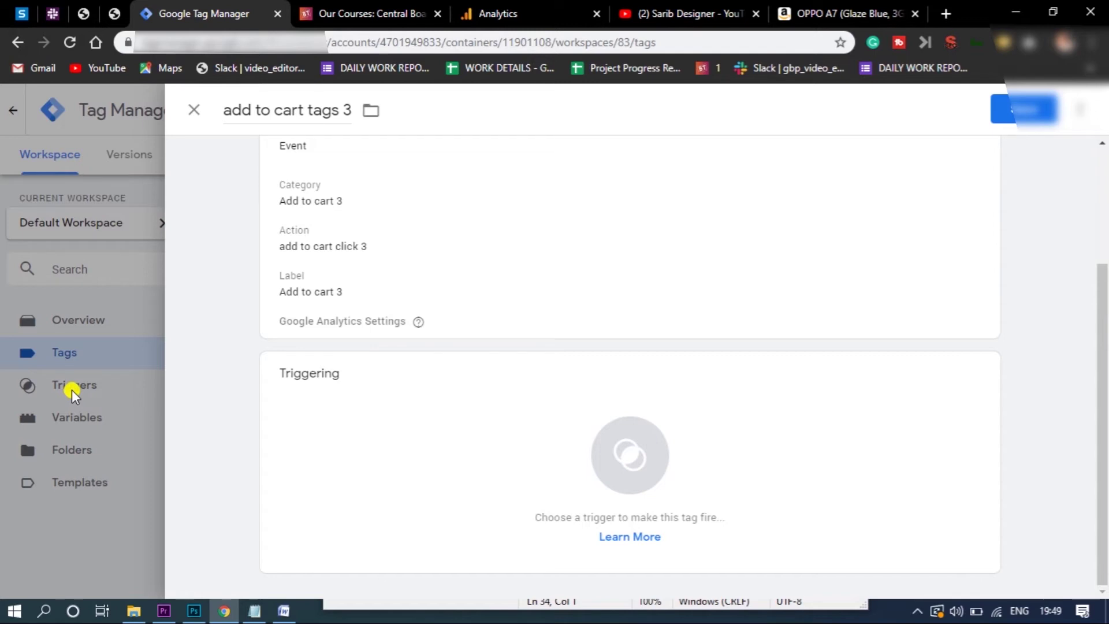
click(691, 6)
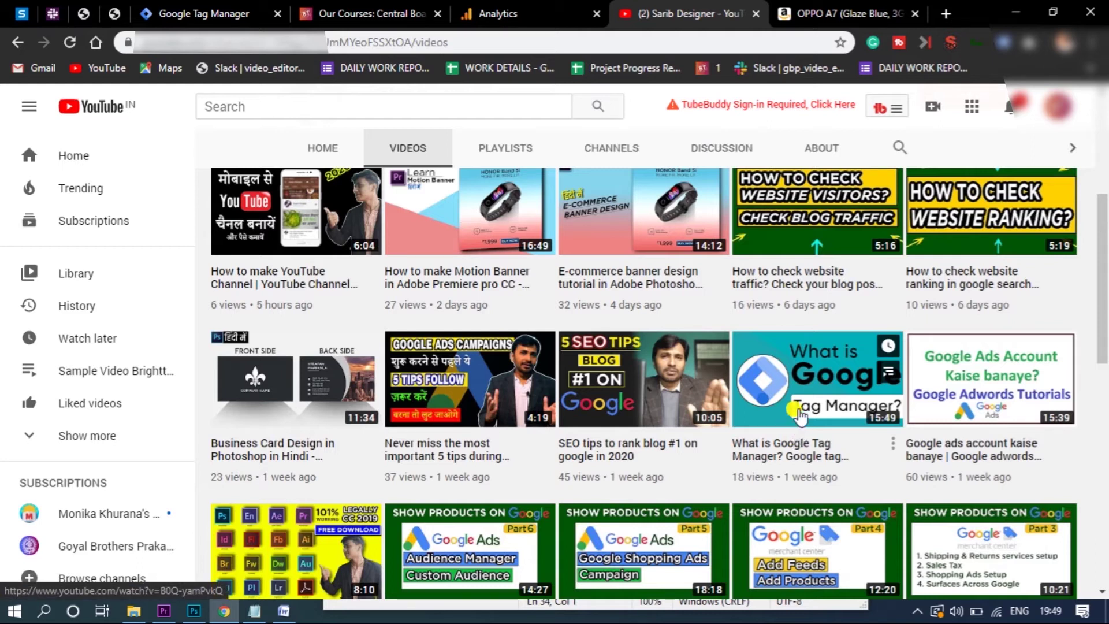
click(247, 20)
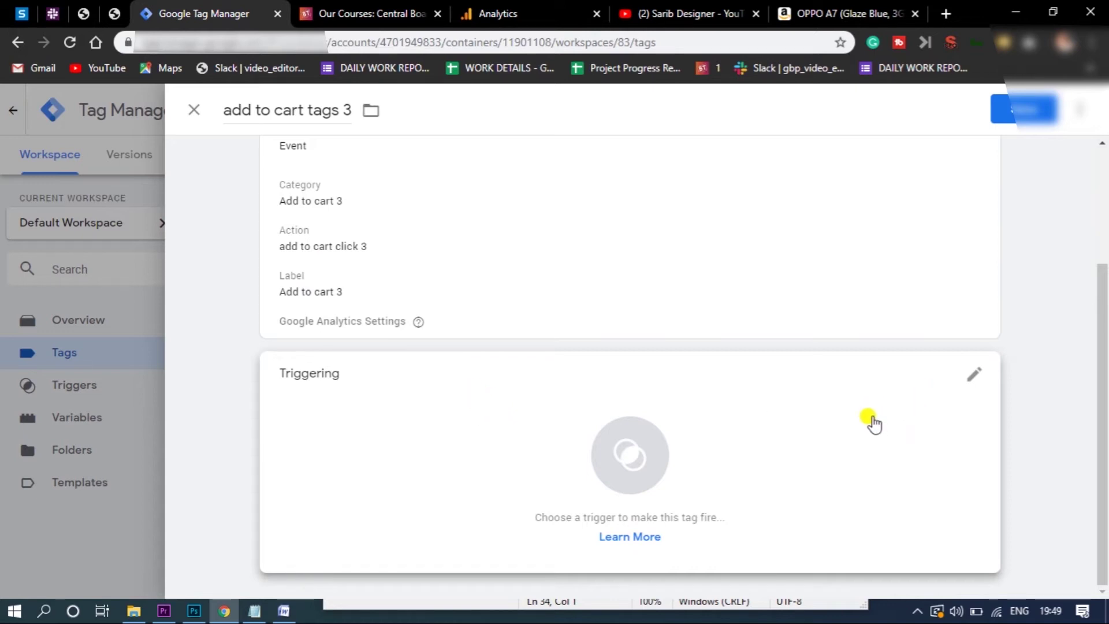
Start a new Google Analytics Settings variable for the tag and make its Tracking ID ready for entry
click(335, 324)
drag(1104, 252, 1104, 389)
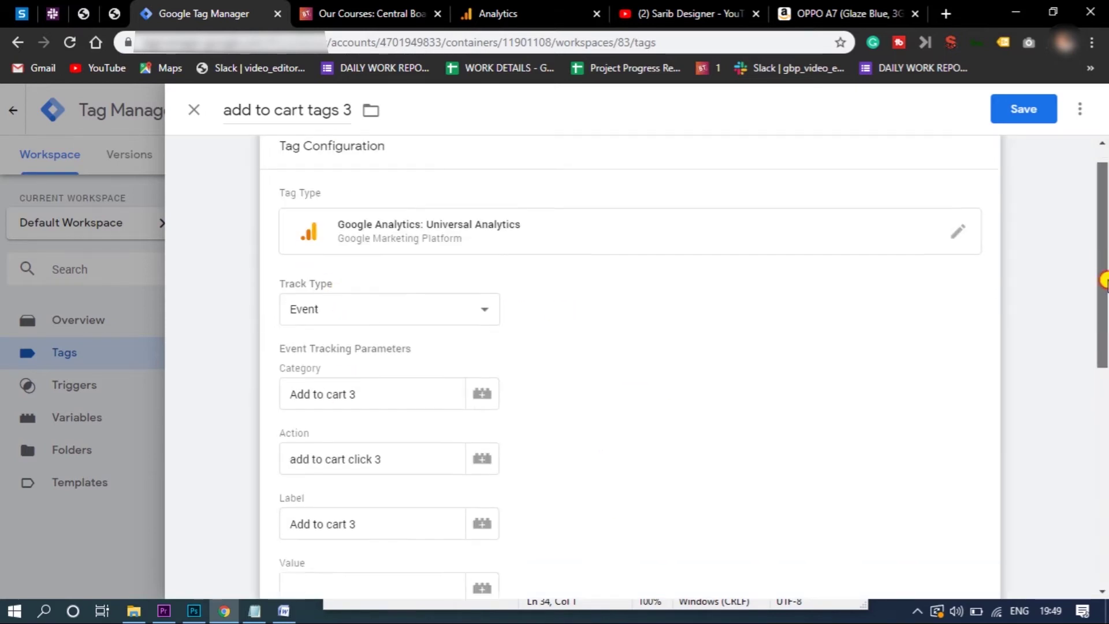
click(393, 442)
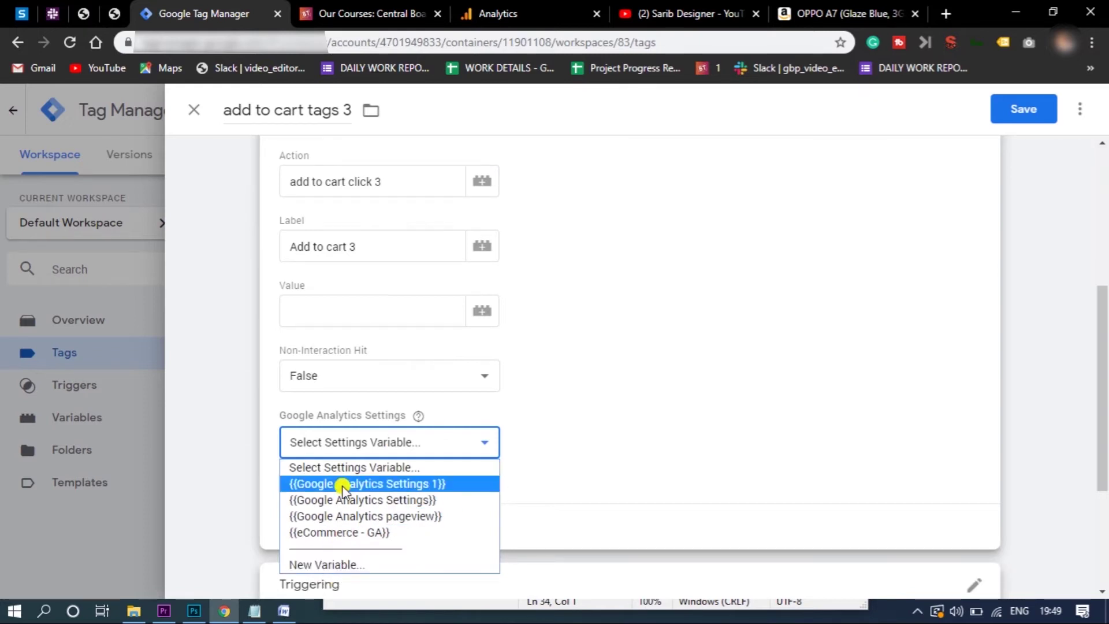
click(325, 565)
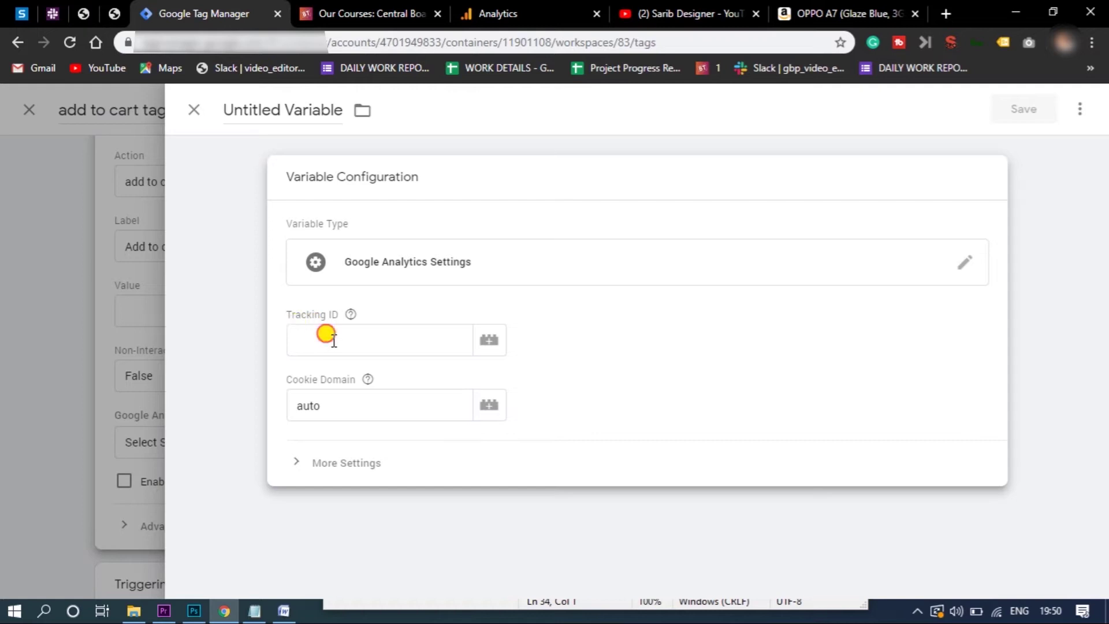
click(327, 336)
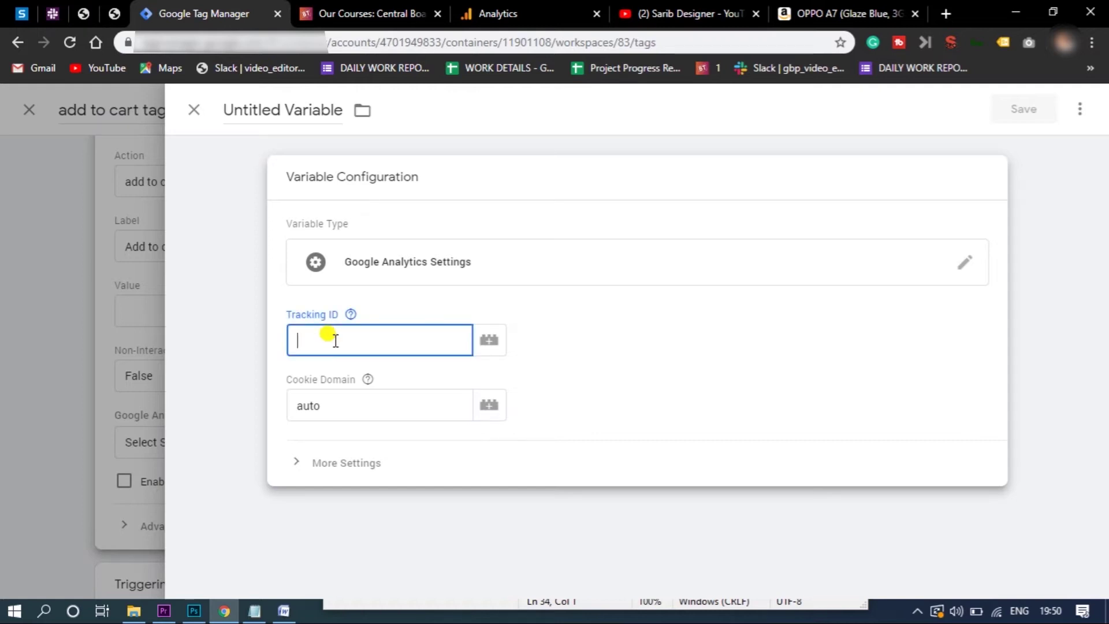
click(275, 99)
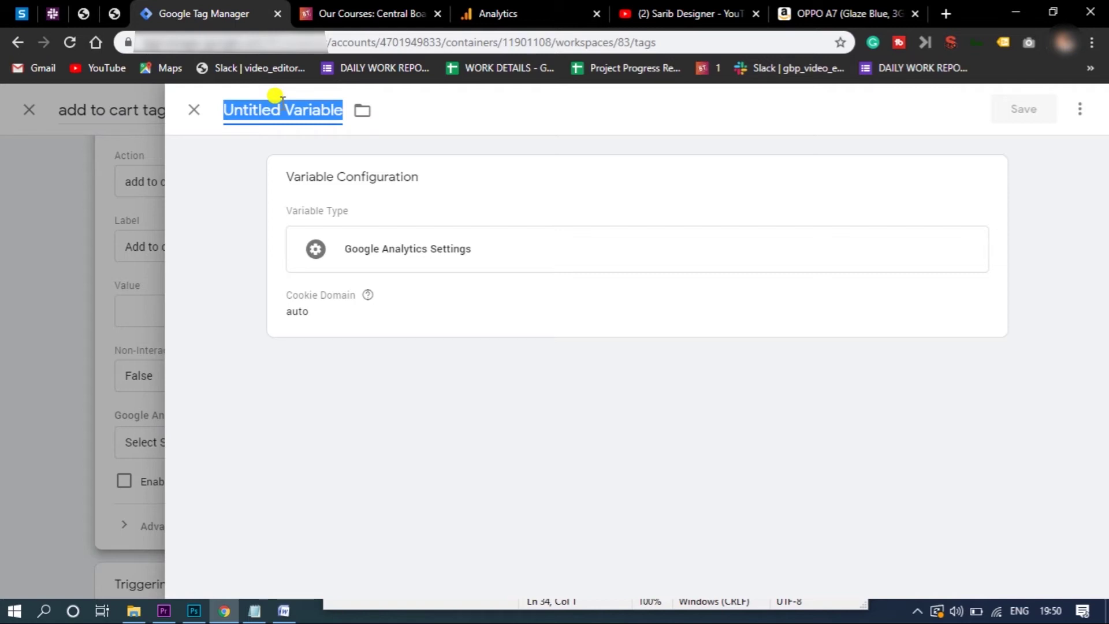
click(488, 261)
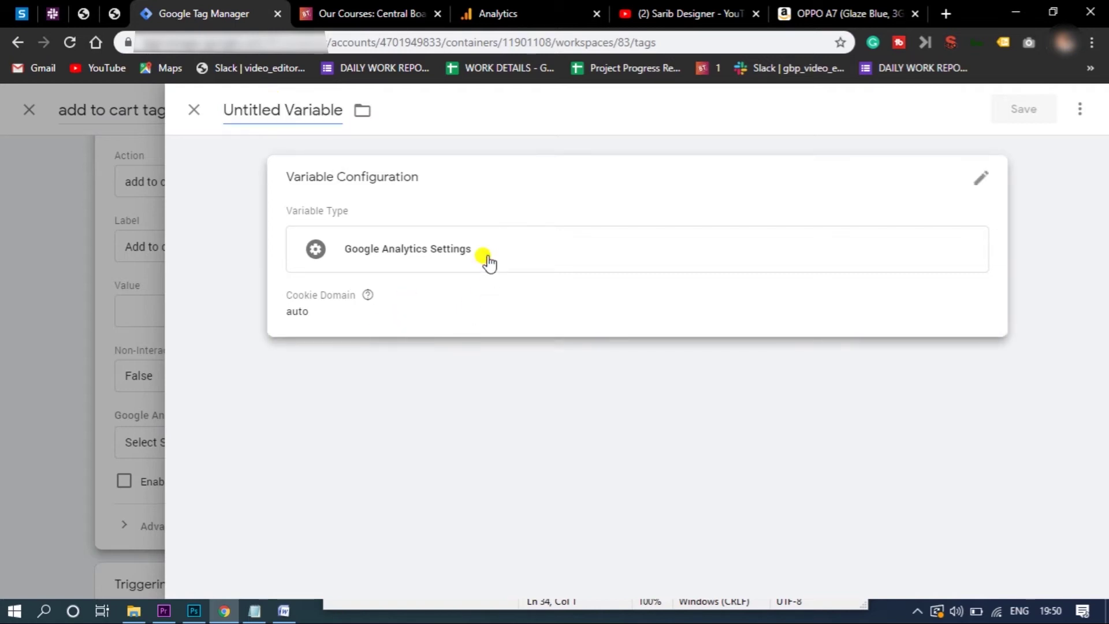
click(327, 329)
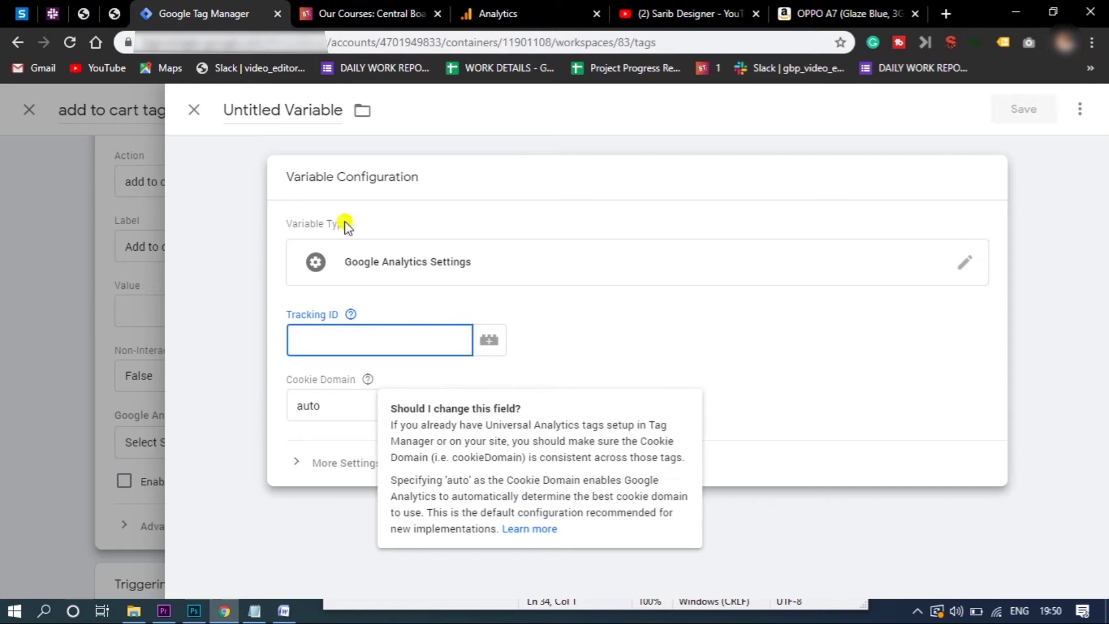
Switch to Google Analytics and copy the property's Tracking ID from its tracking code settings
click(491, 9)
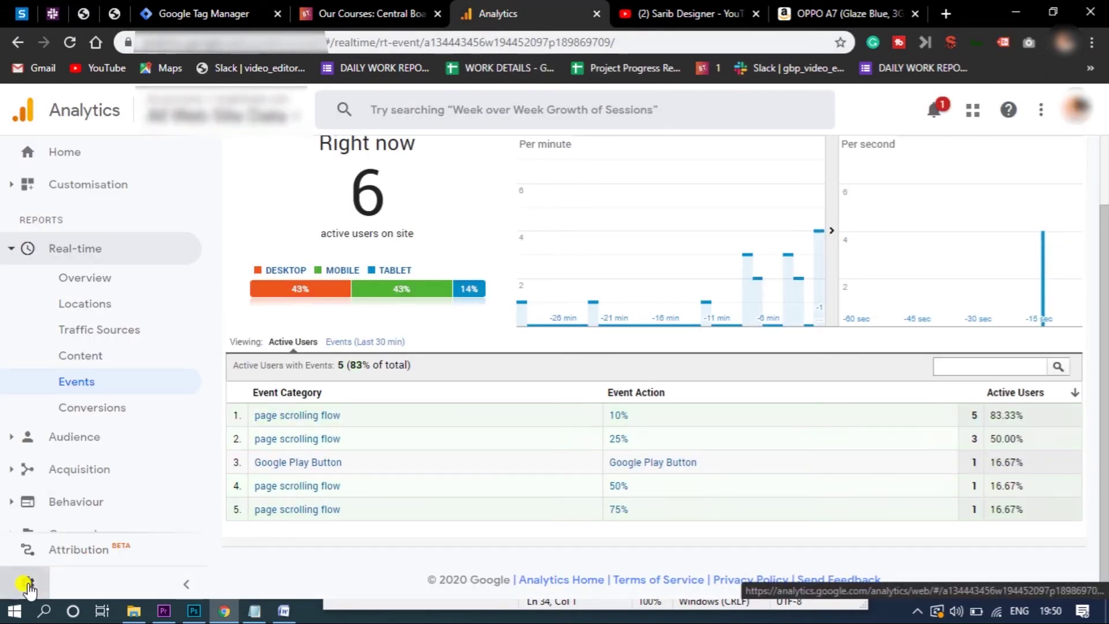
click(24, 583)
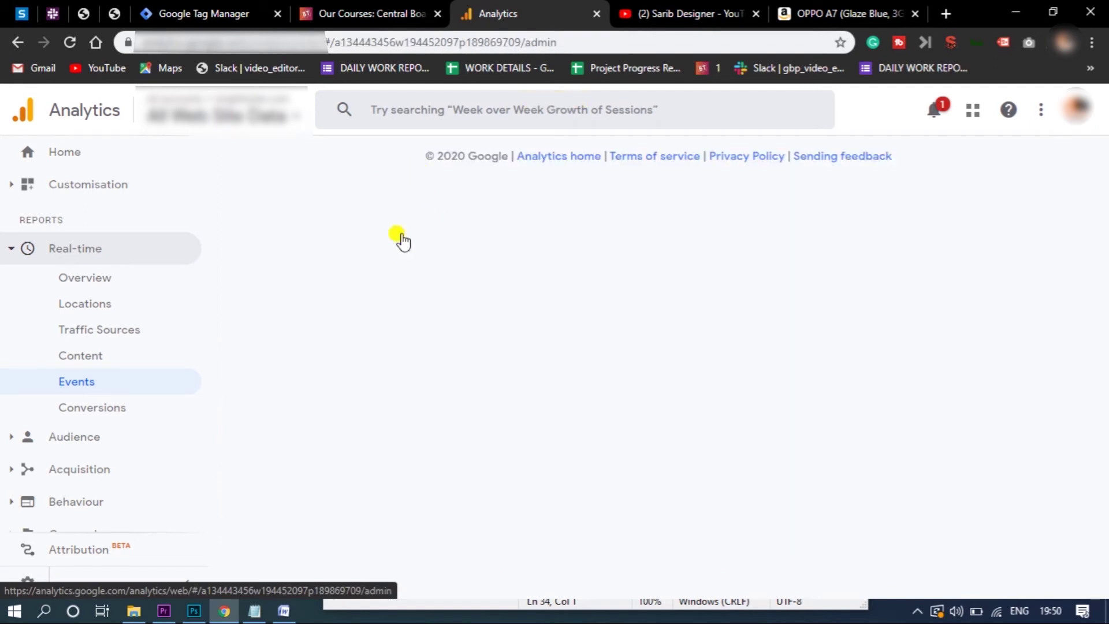
click(513, 348)
click(516, 373)
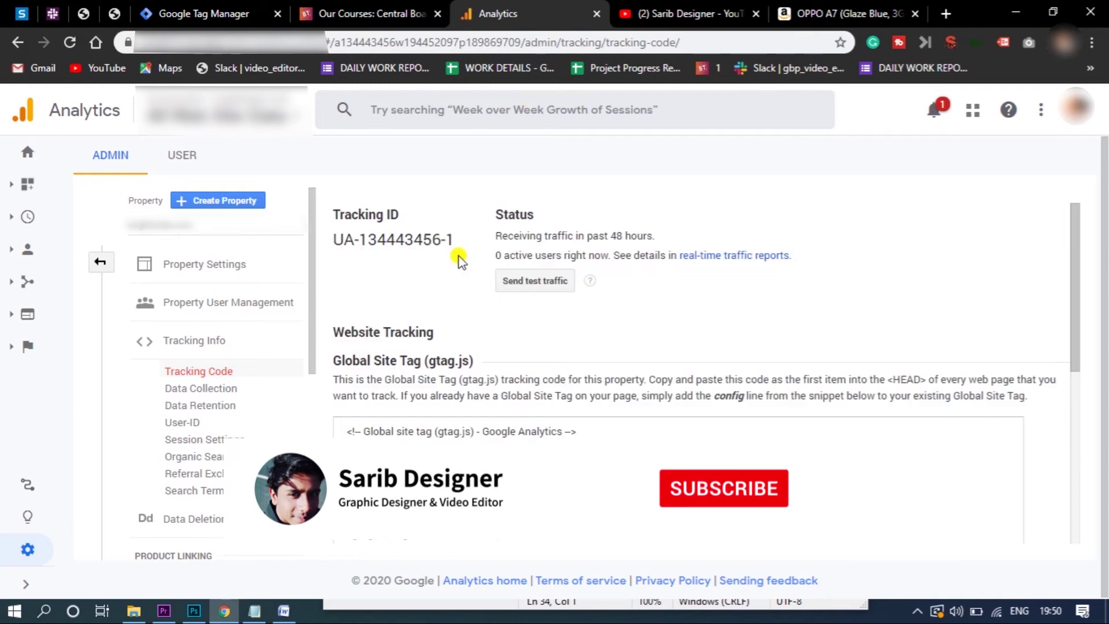
drag(453, 239, 329, 228)
key(ctrl+c)
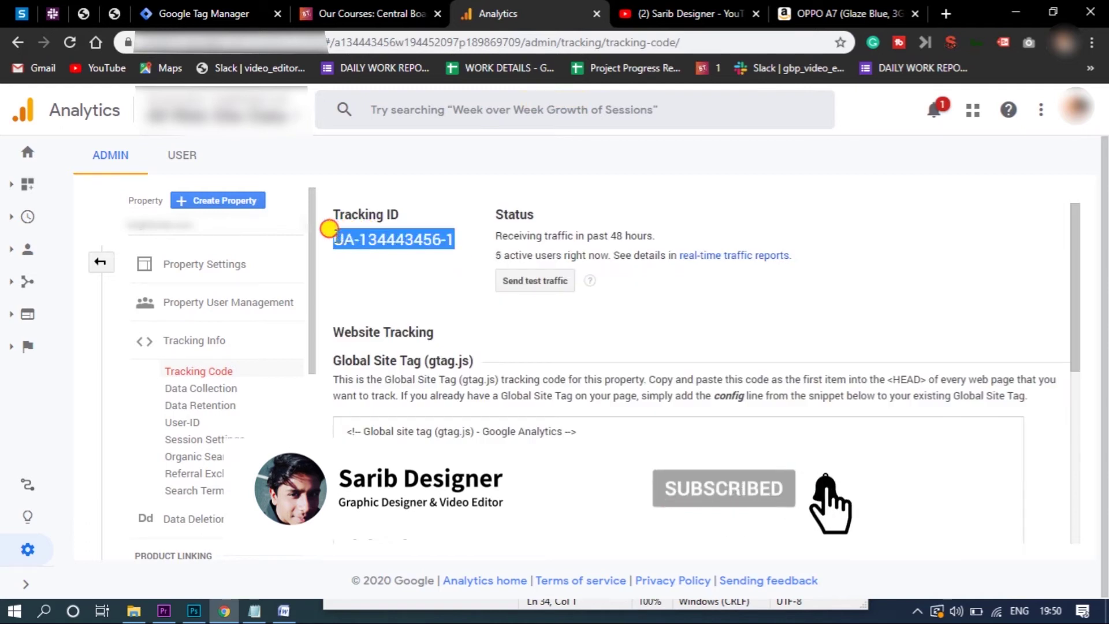
Return to Google Tag Manager, paste the copied Tracking ID into the new variable, and save it as "Google Analytics Settings 2"
click(370, 13)
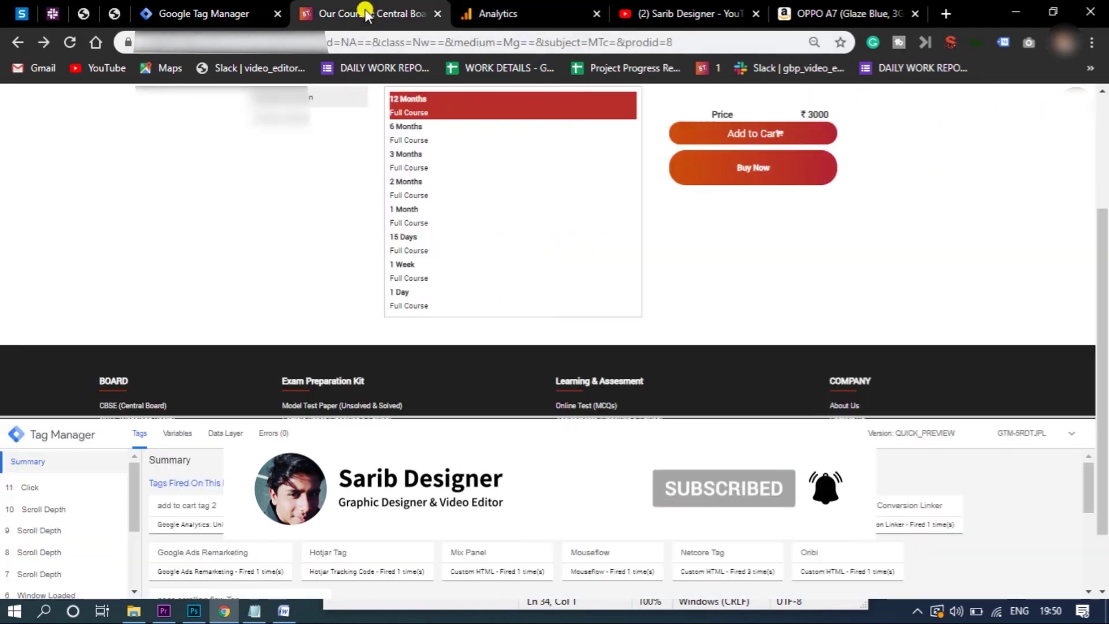
click(248, 12)
key(ctrl+v)
click(885, 349)
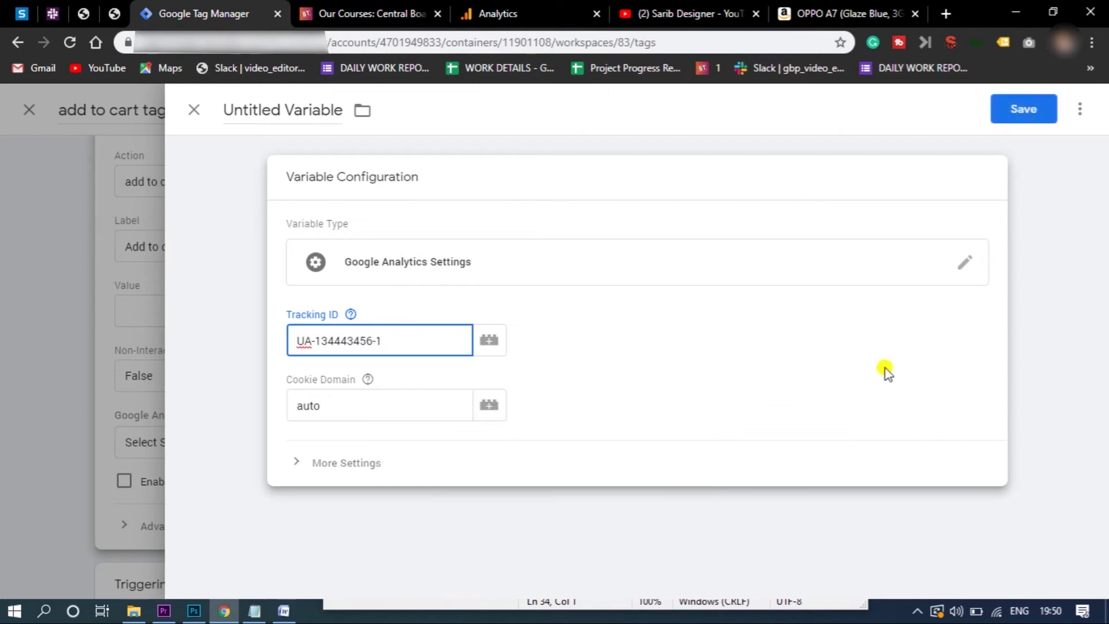
click(1005, 113)
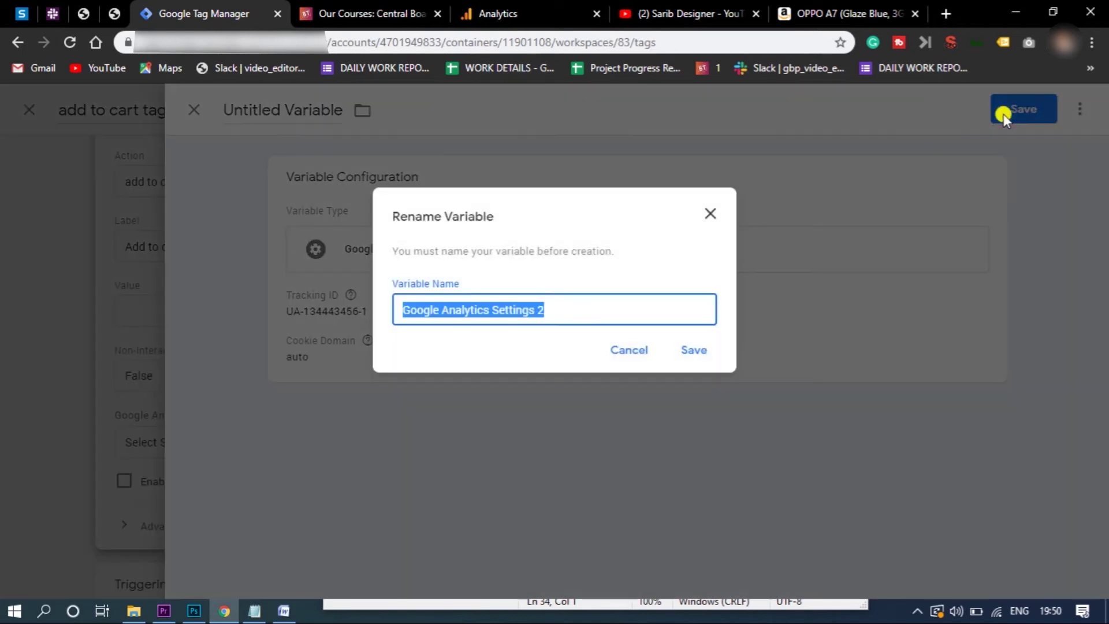
click(549, 314)
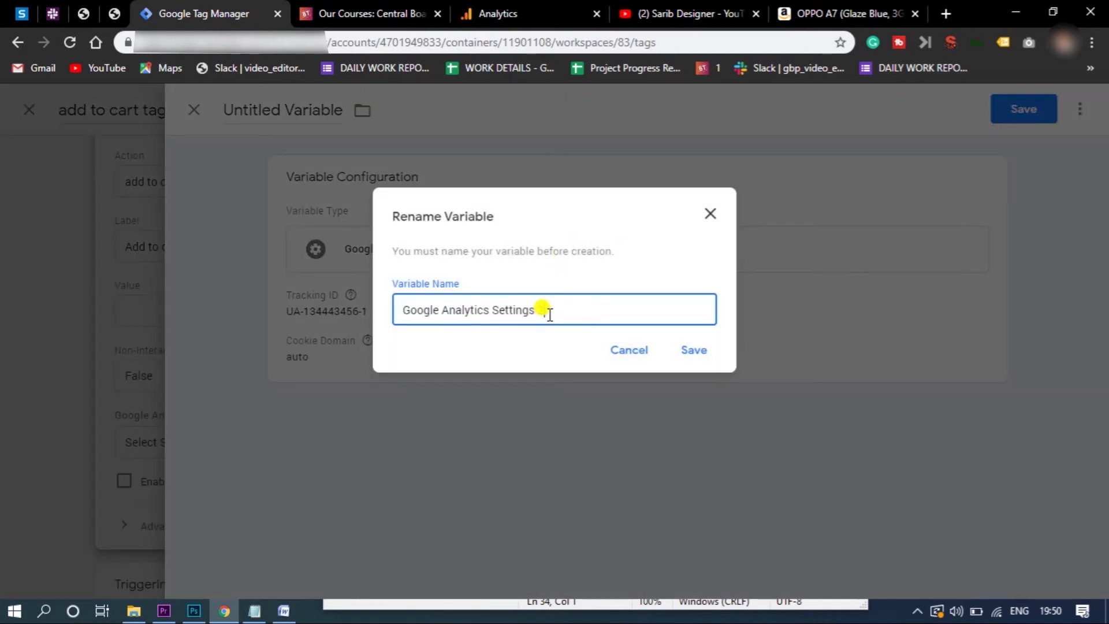
click(690, 352)
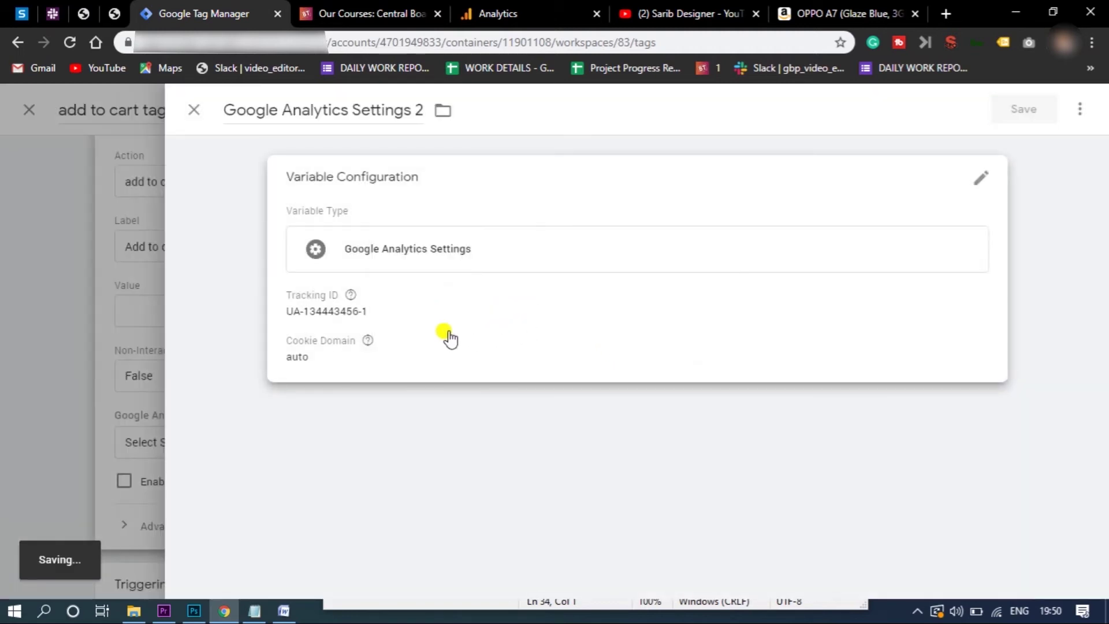
Create a new trigger for the tag and name it "add to cart trigger 3"
mouse_move(351, 297)
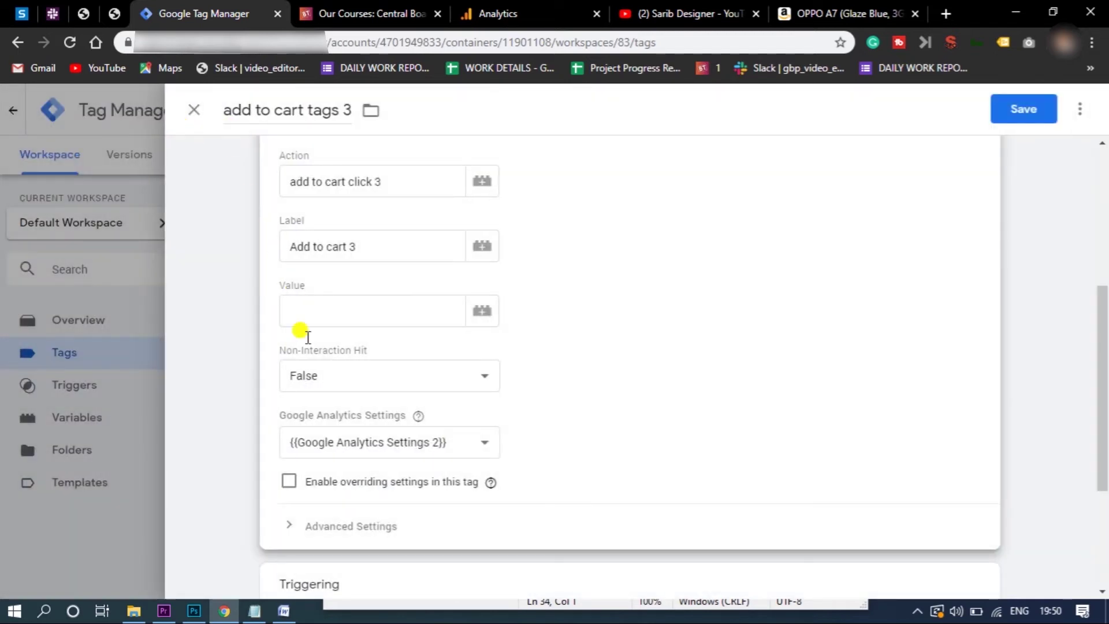
scroll(635, 404, down, 3)
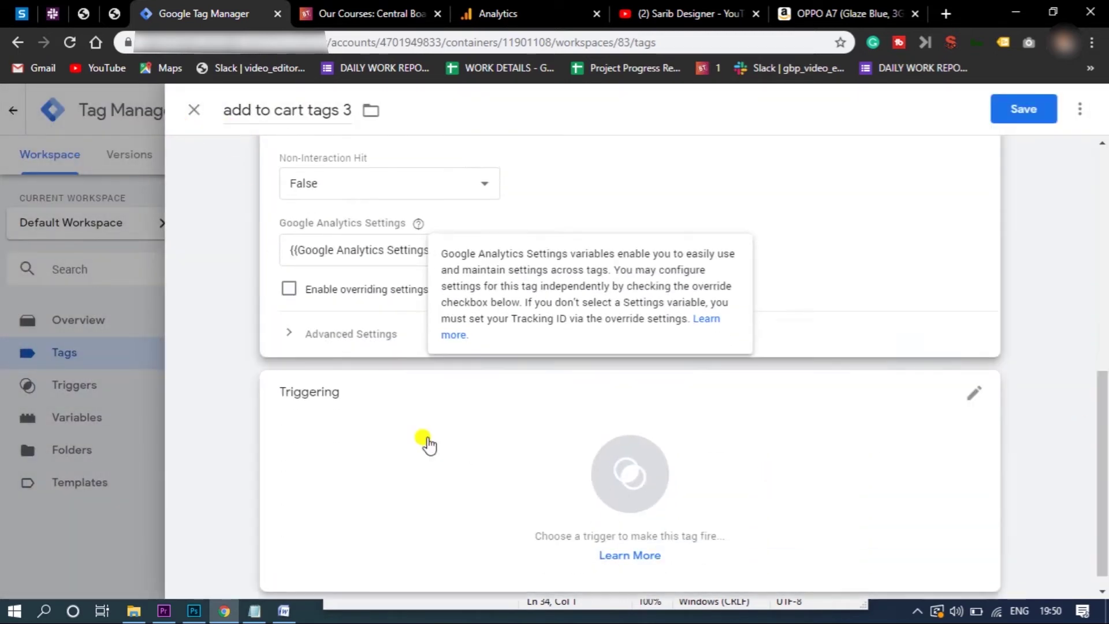
click(976, 398)
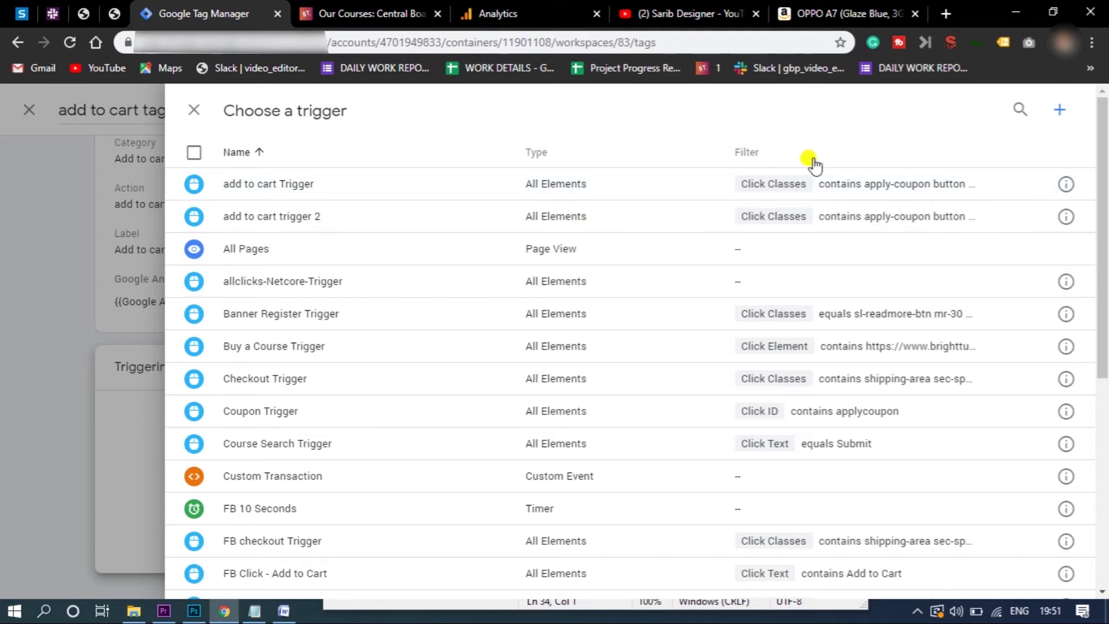
click(1062, 111)
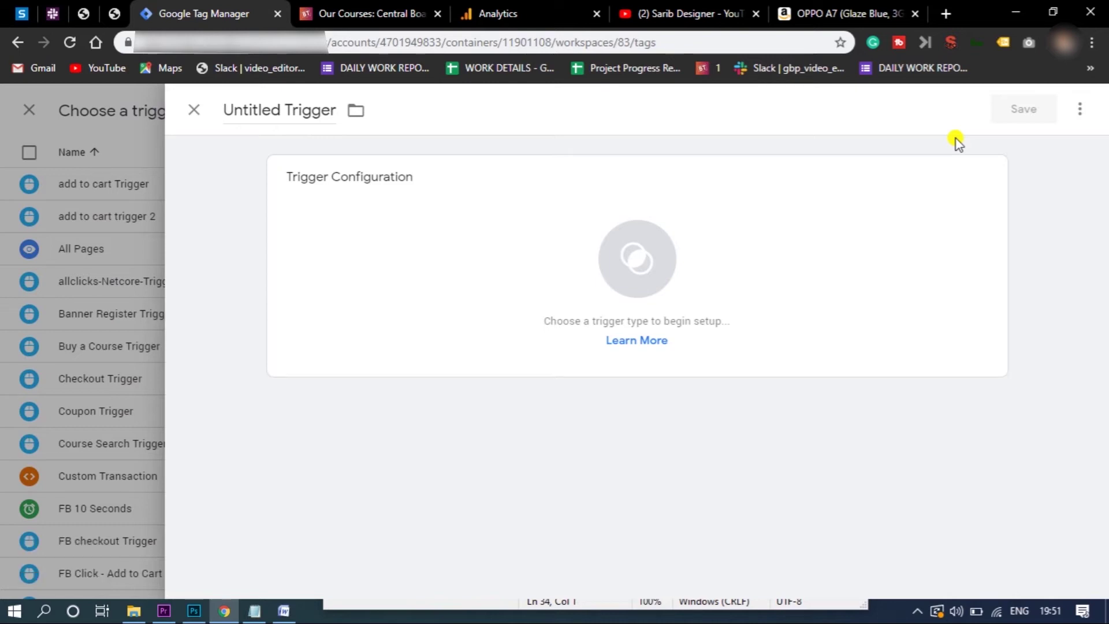
click(275, 104)
text(add to cart tr)
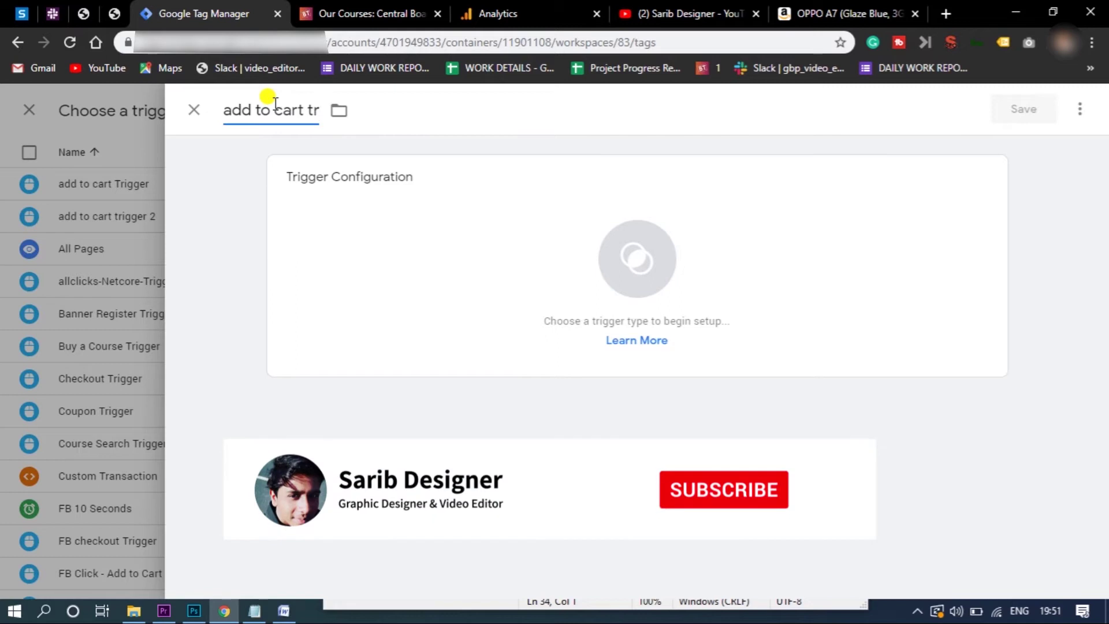
text(oiggigger 2)
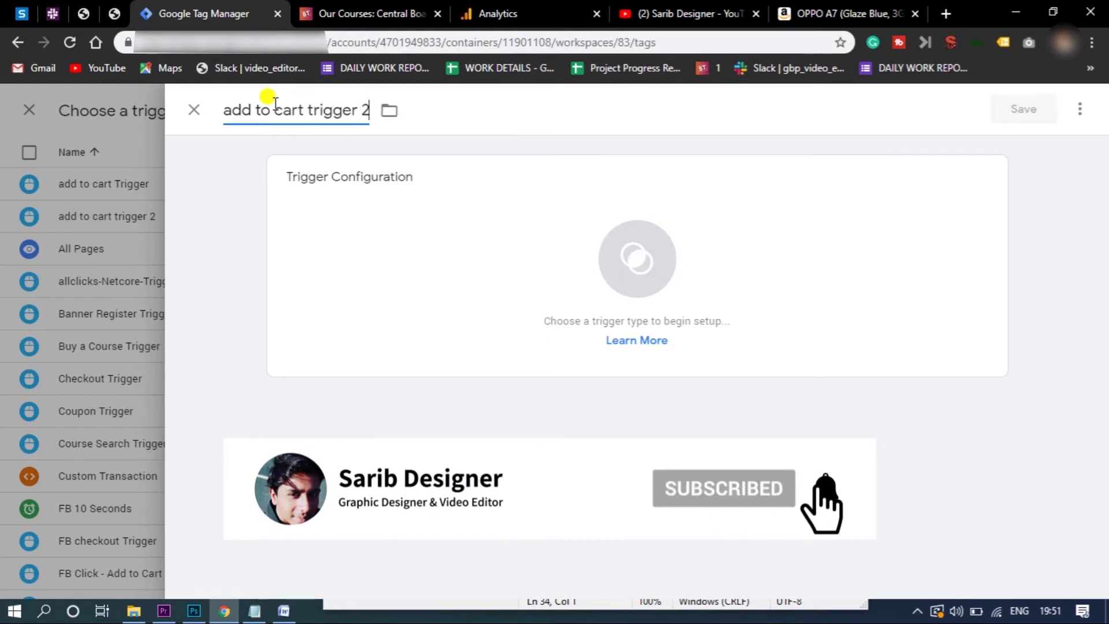
key(BackSpace)
key(BackSpace)
text(3)
Set the trigger type to Click - All Elements and make it fire on Some Clicks
click(625, 264)
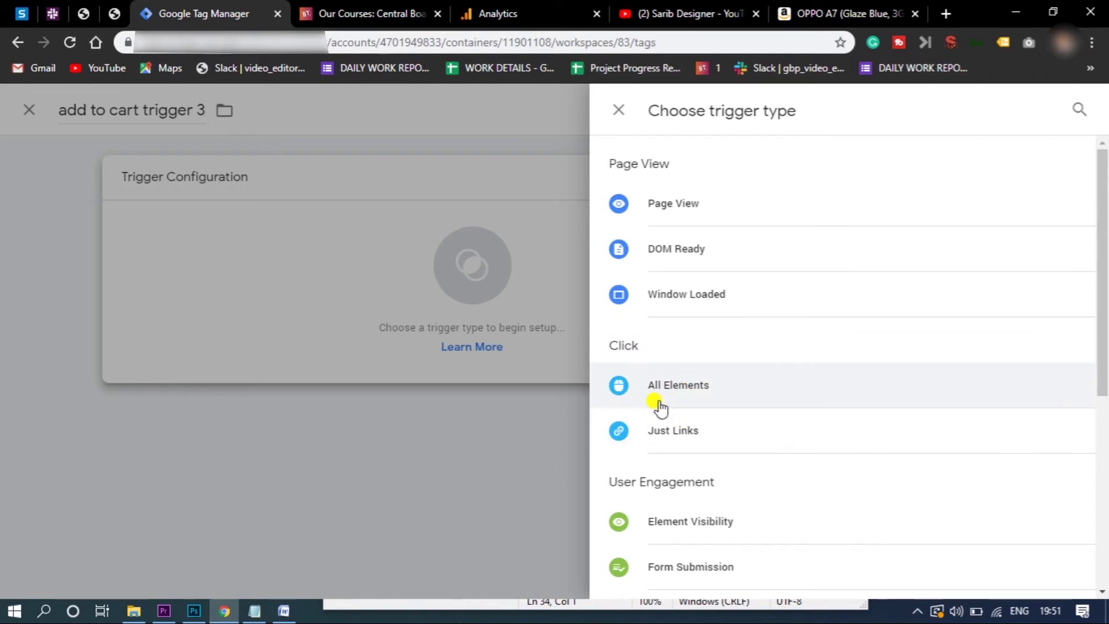
click(685, 388)
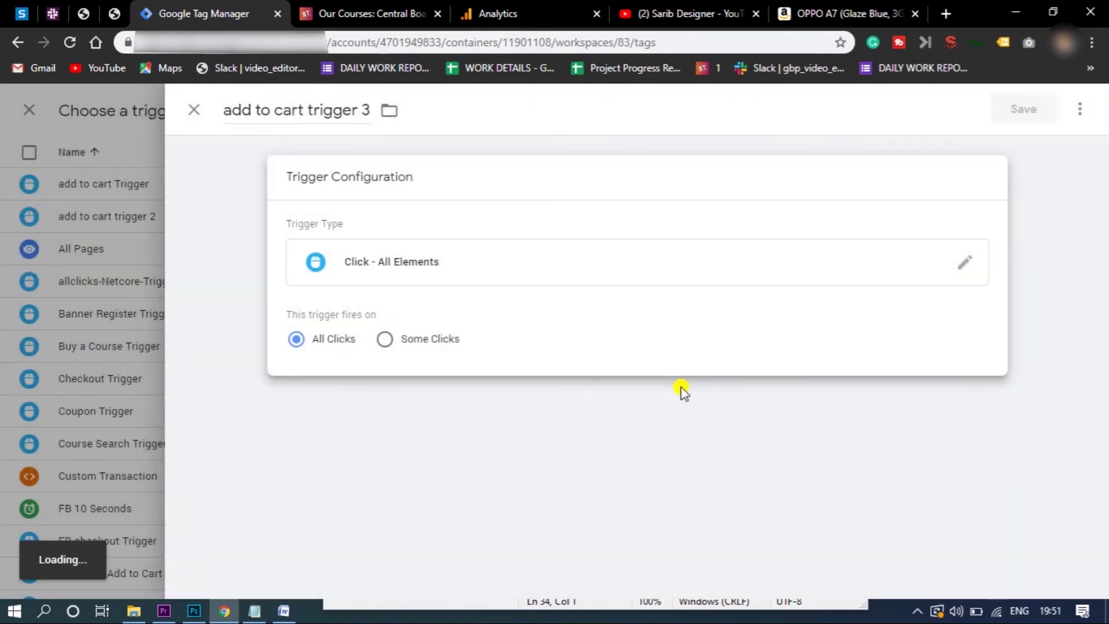
click(384, 340)
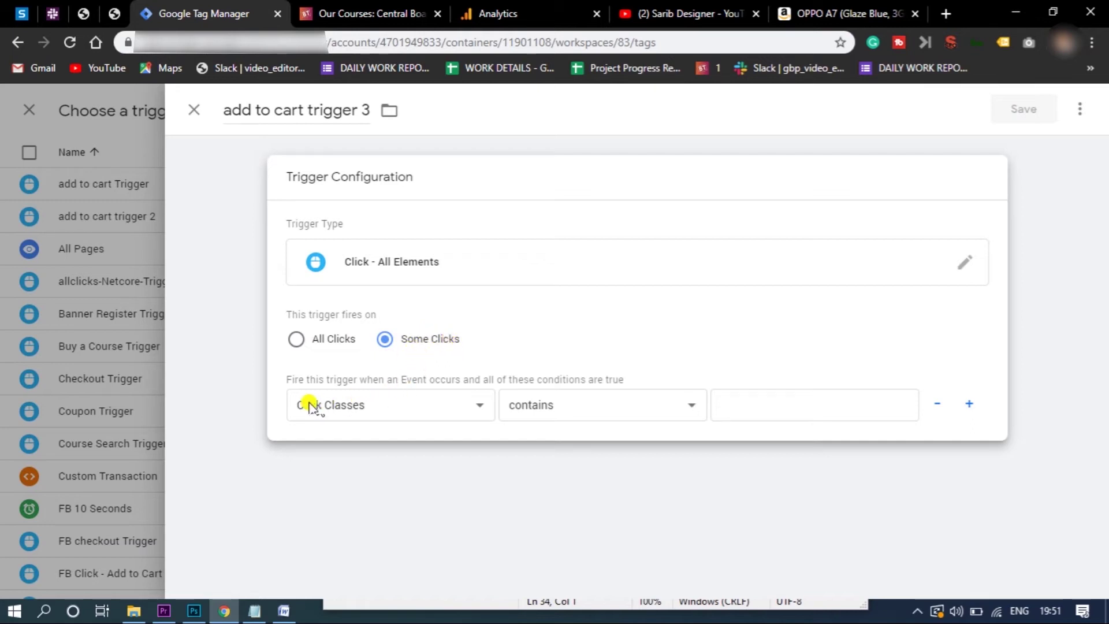
Set the firing condition to Click Classes contains and make its value ready for entry
click(355, 406)
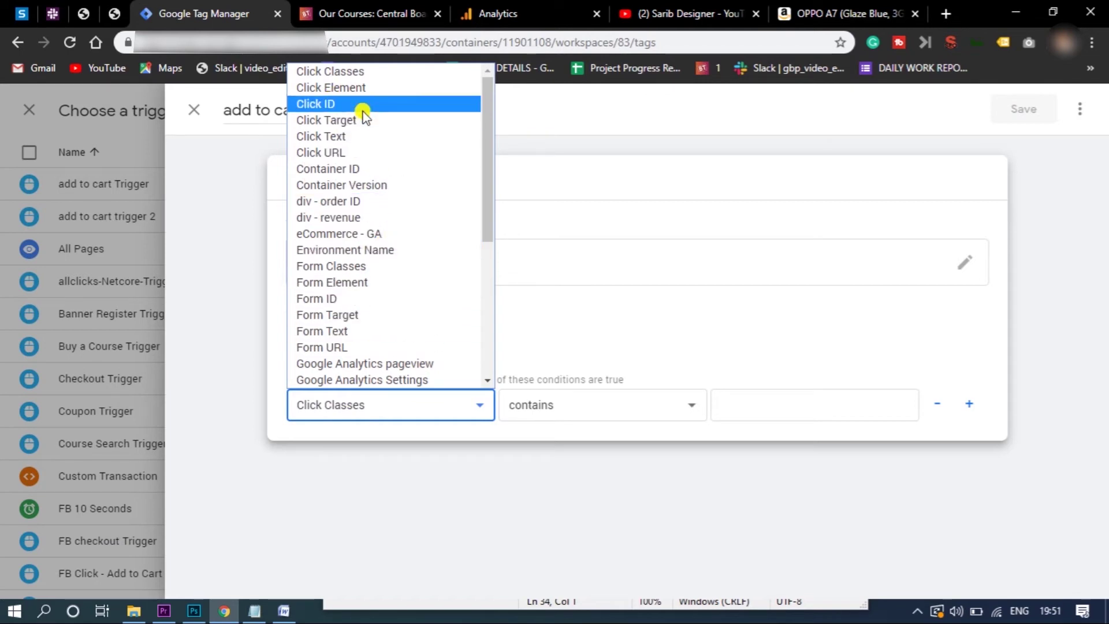
click(339, 72)
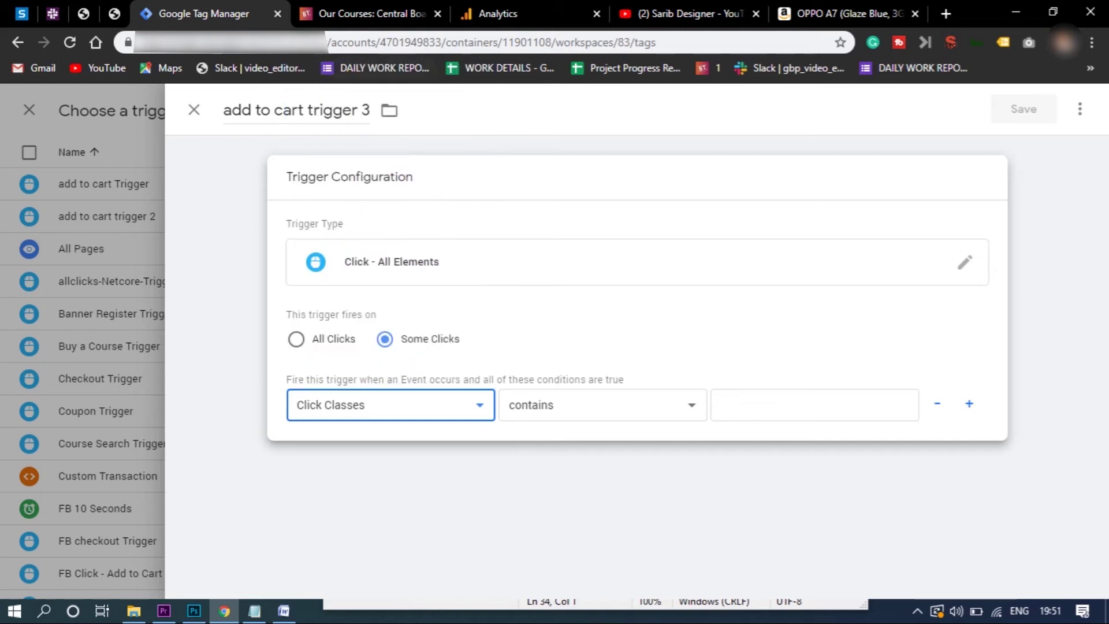
click(575, 412)
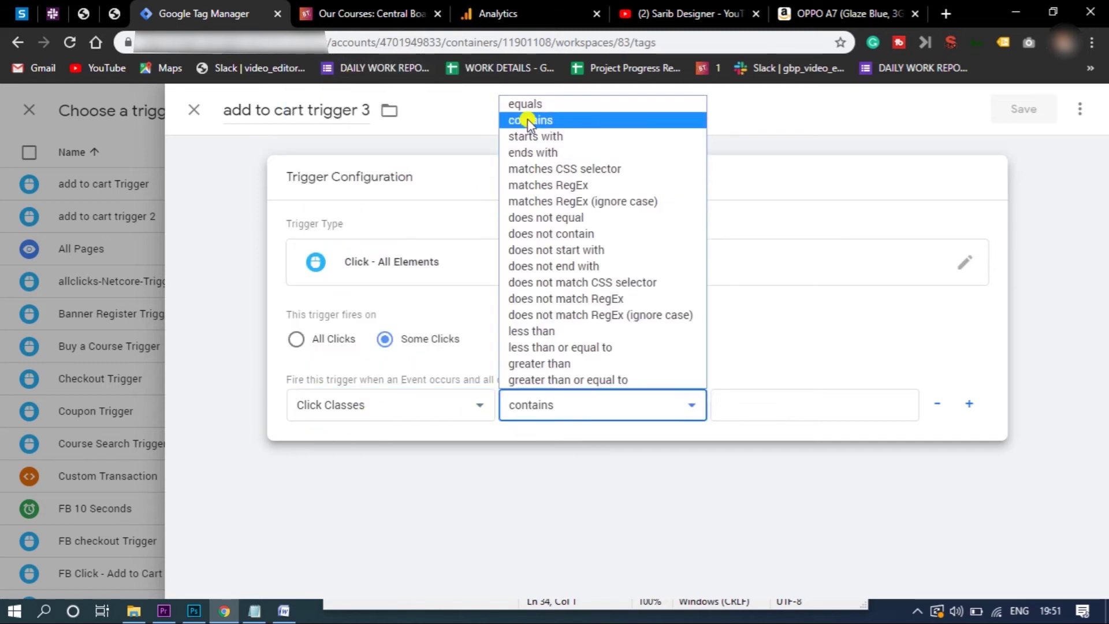
click(559, 409)
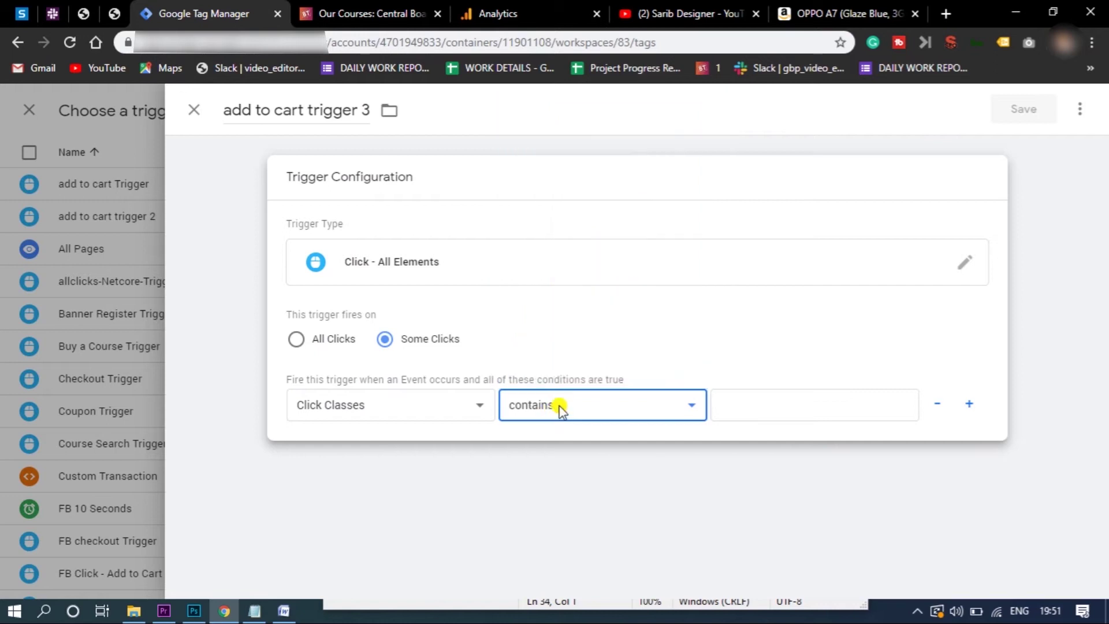
click(758, 418)
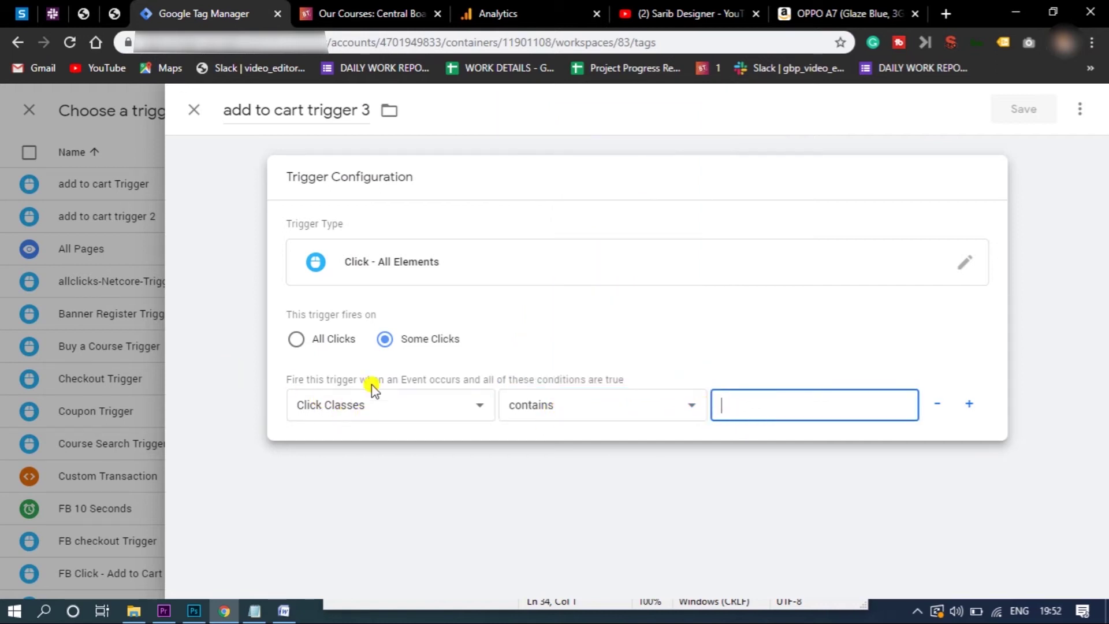
Switch to the course website, reload the pricing page, and use its Add to Cart button to record a click event in preview
click(360, 12)
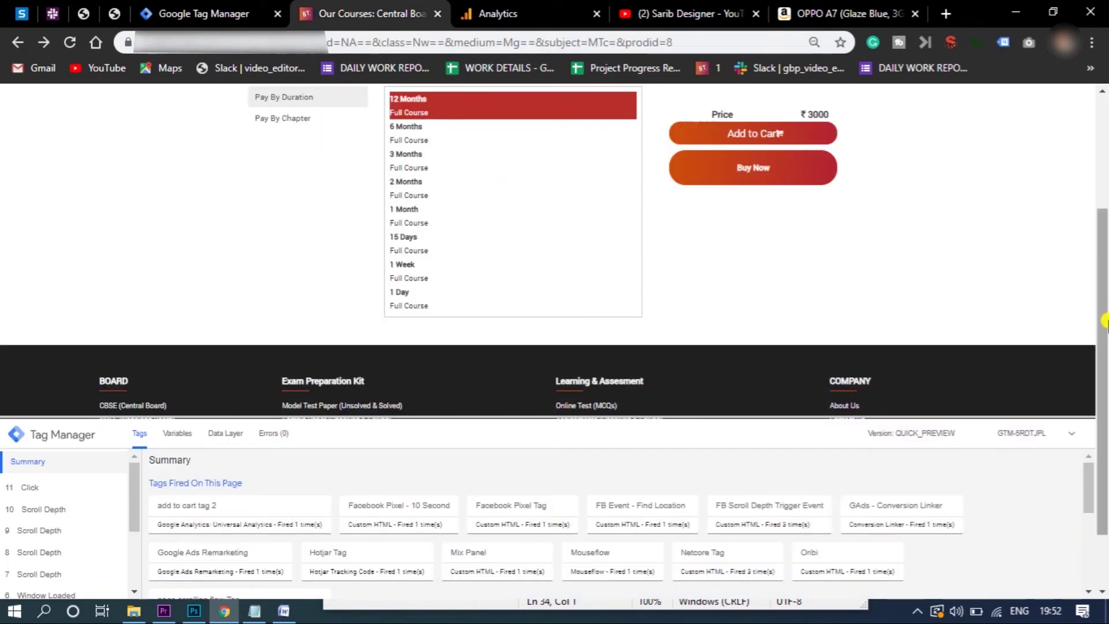
drag(1104, 416, 1103, 307)
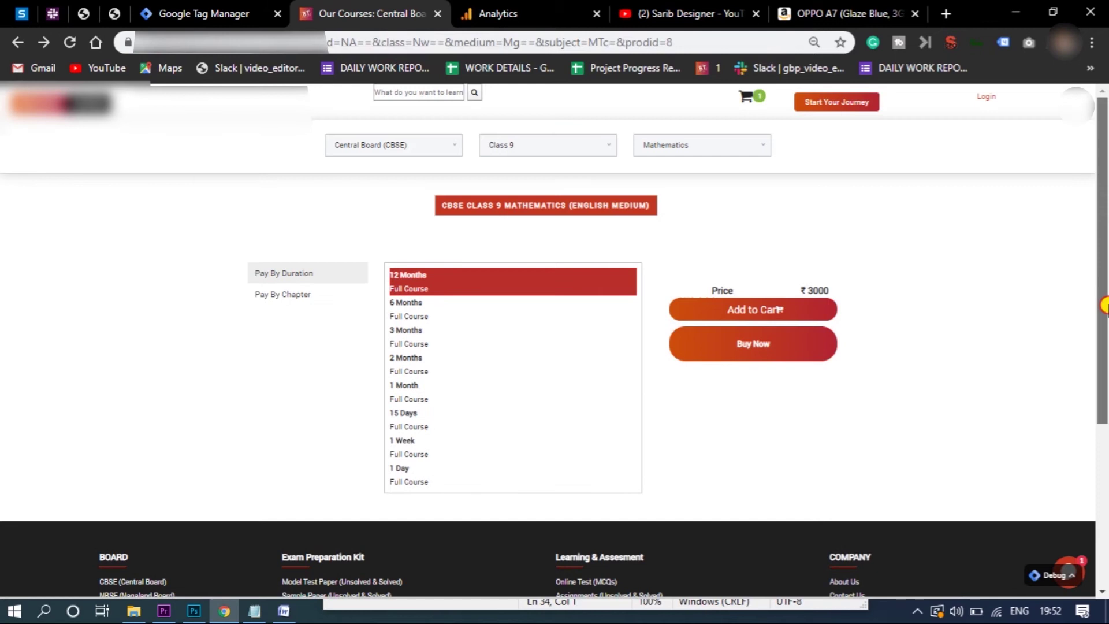
click(68, 44)
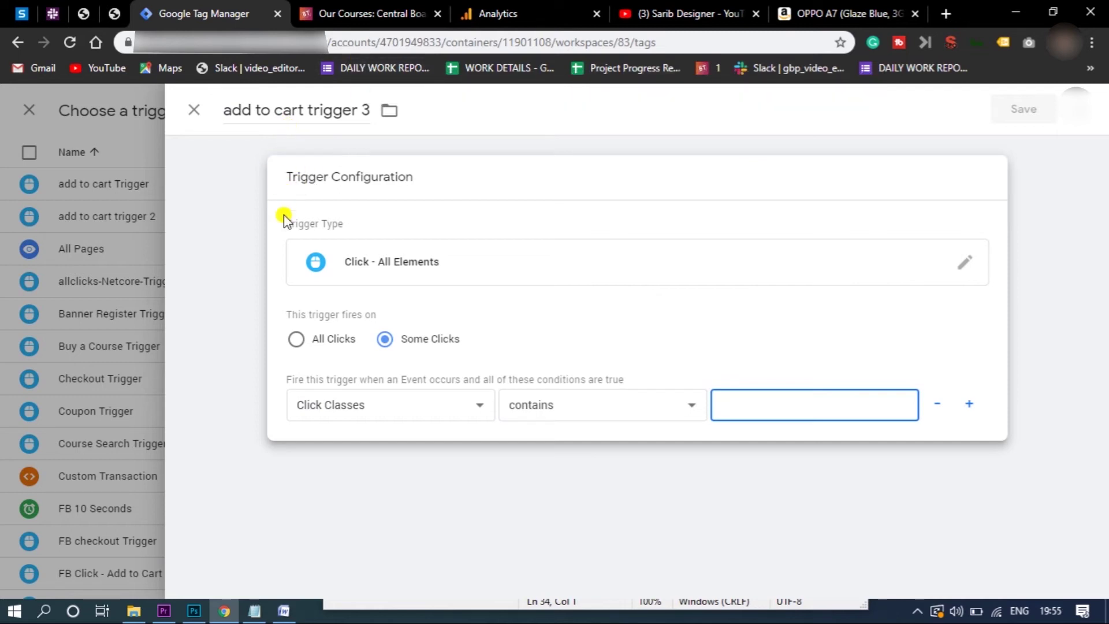
click(370, 5)
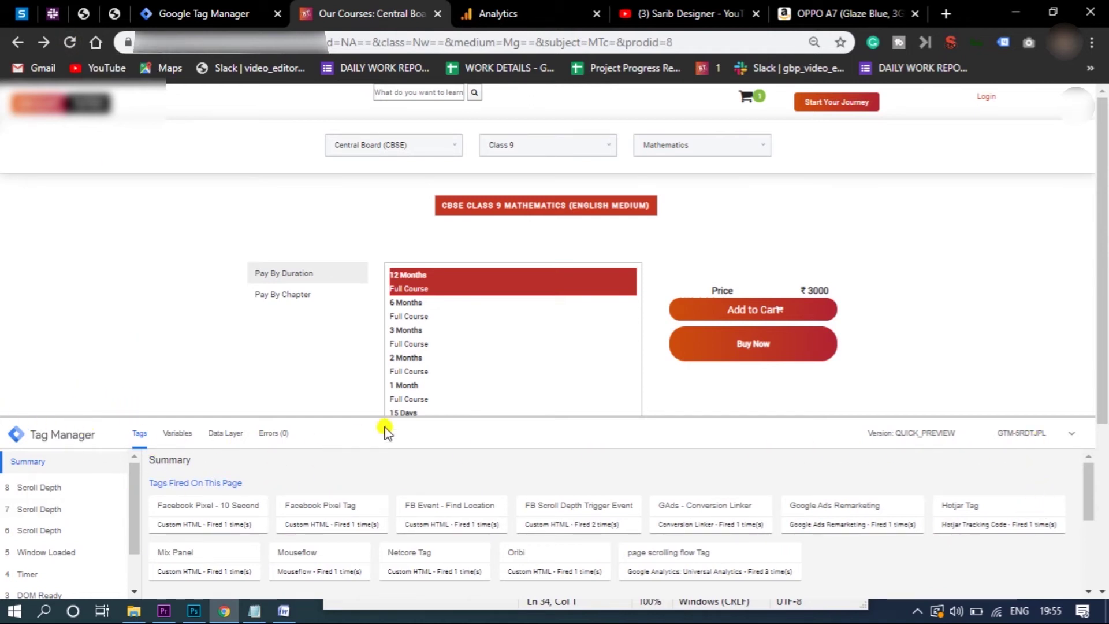
click(732, 313)
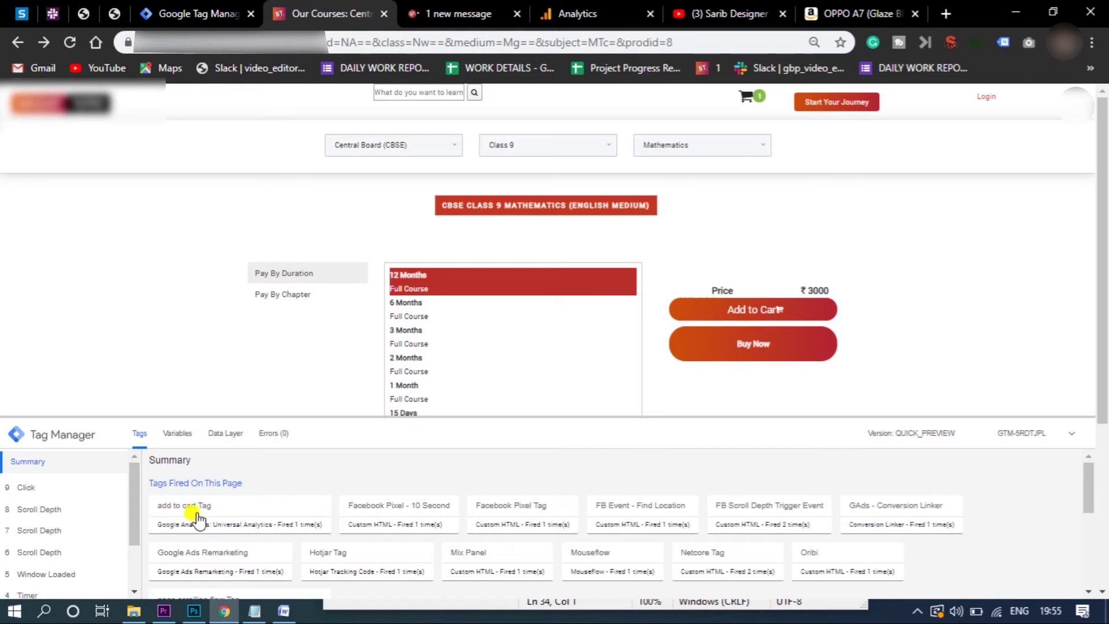
Open the recorded Click event's variables in the preview pane and copy the Click Classes value "apply-coupon button button-default button-default-size button"
click(25, 491)
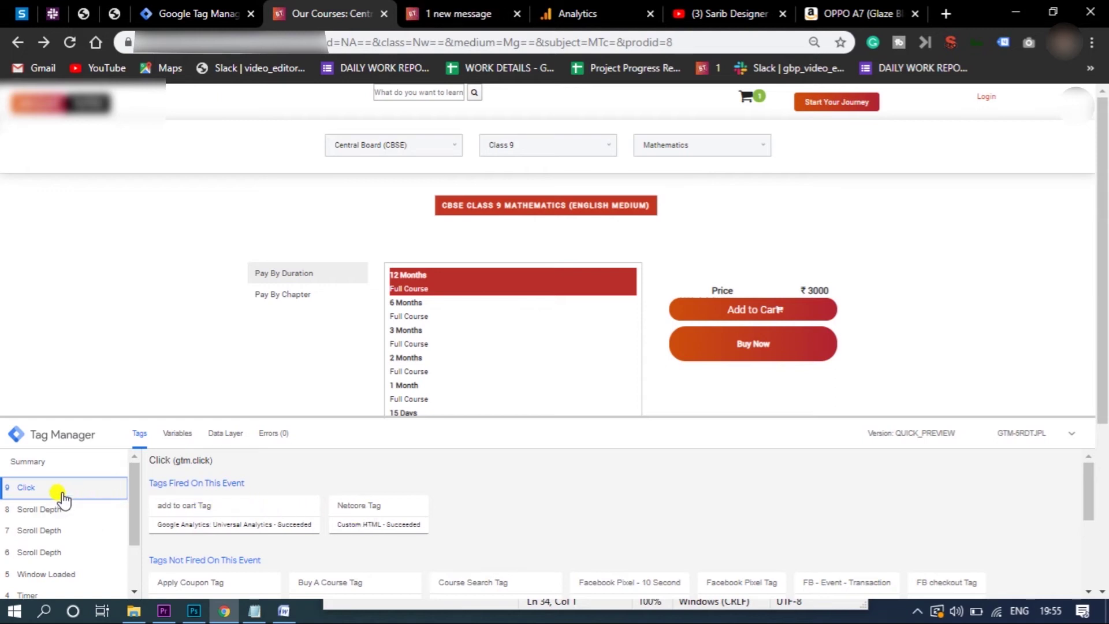
click(183, 438)
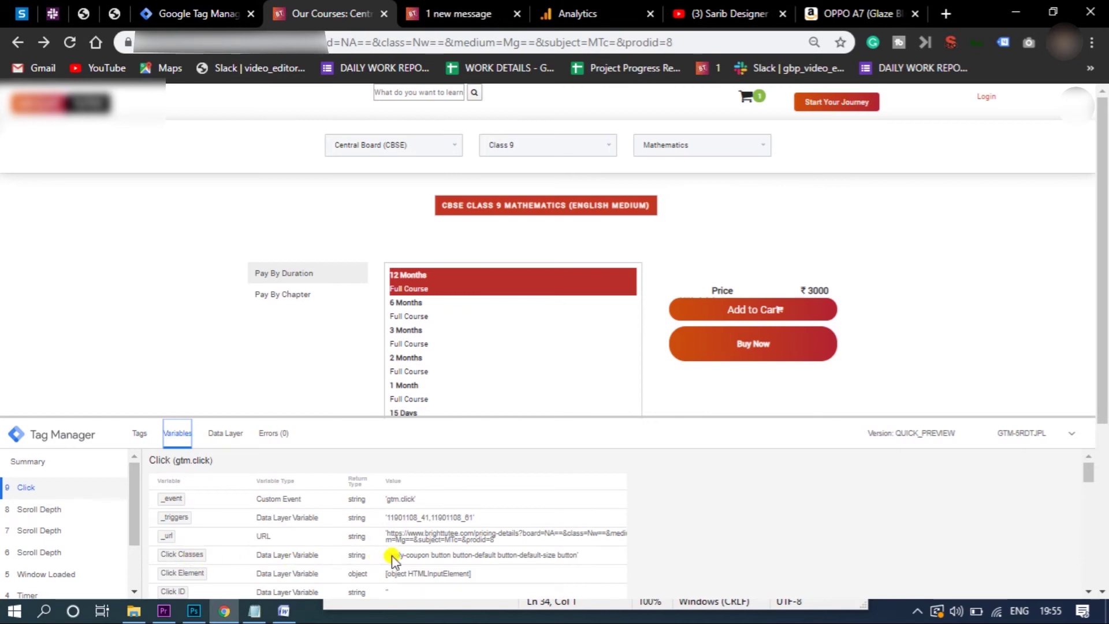
drag(389, 558, 491, 561)
drag(575, 559, 393, 561)
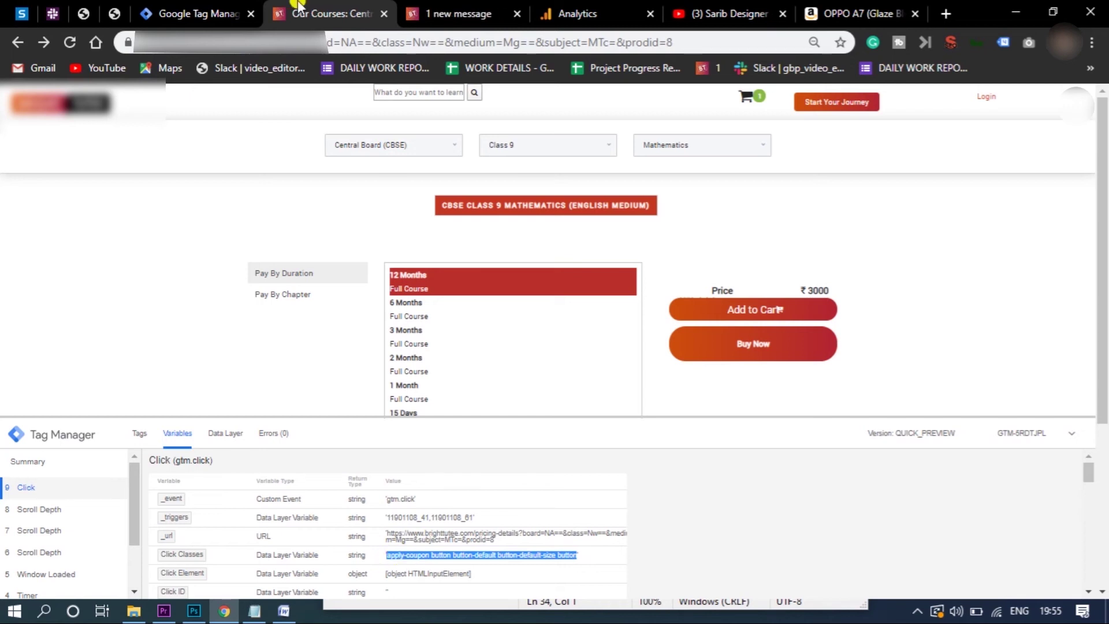
Enter the copied class text "apply-coupon button button-default button-default-size button" as the condition's value in Tag Manager, and save the trigger and the tag
click(196, 13)
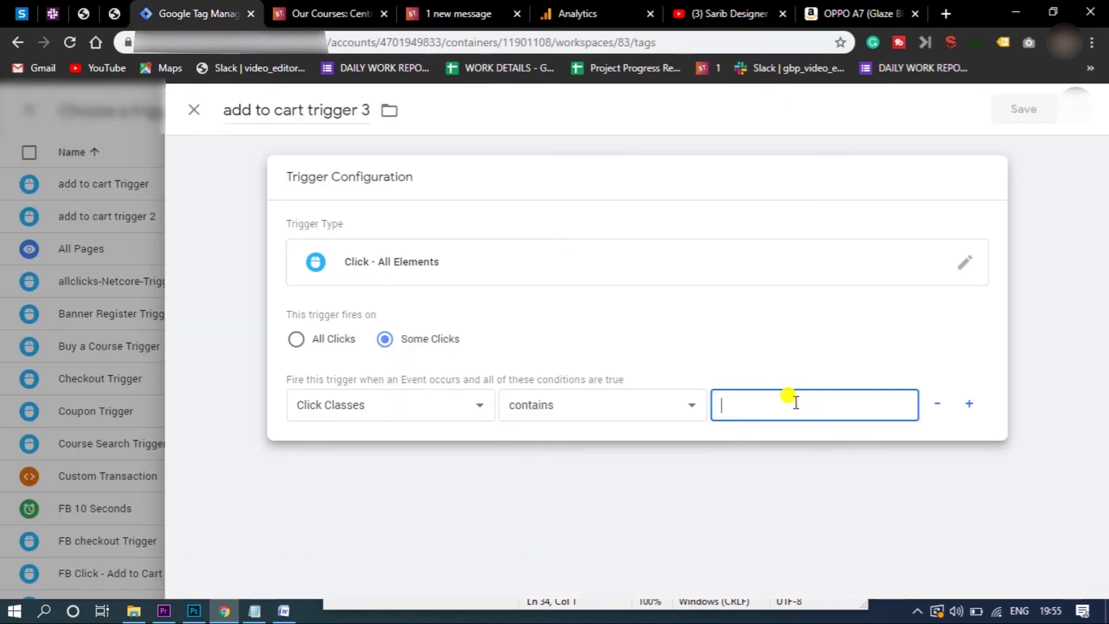
key(ctrl+v)
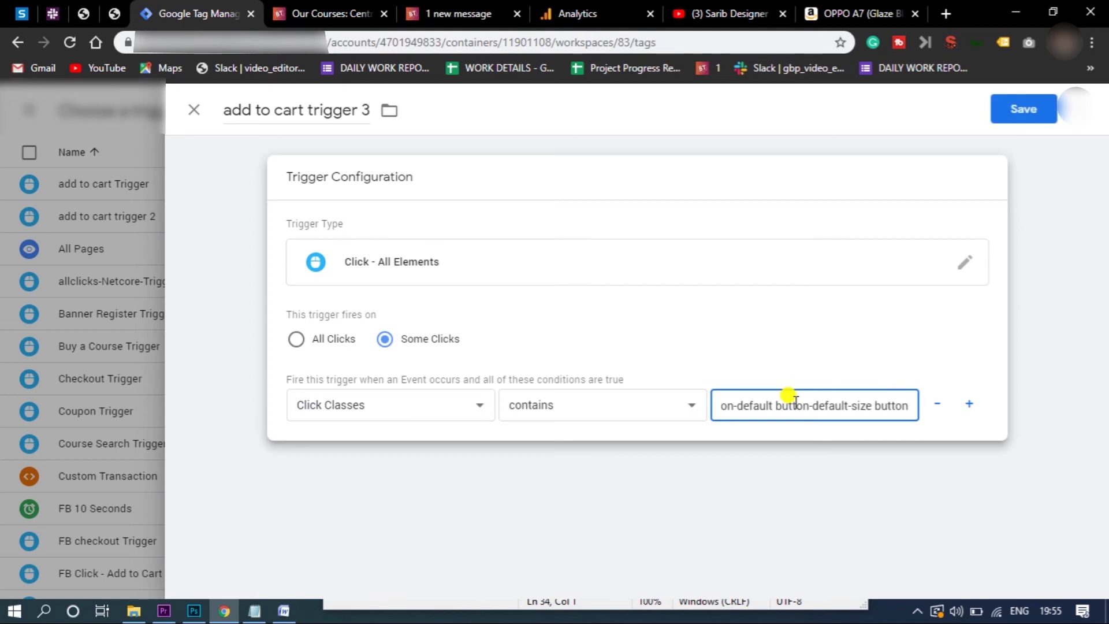
click(1018, 118)
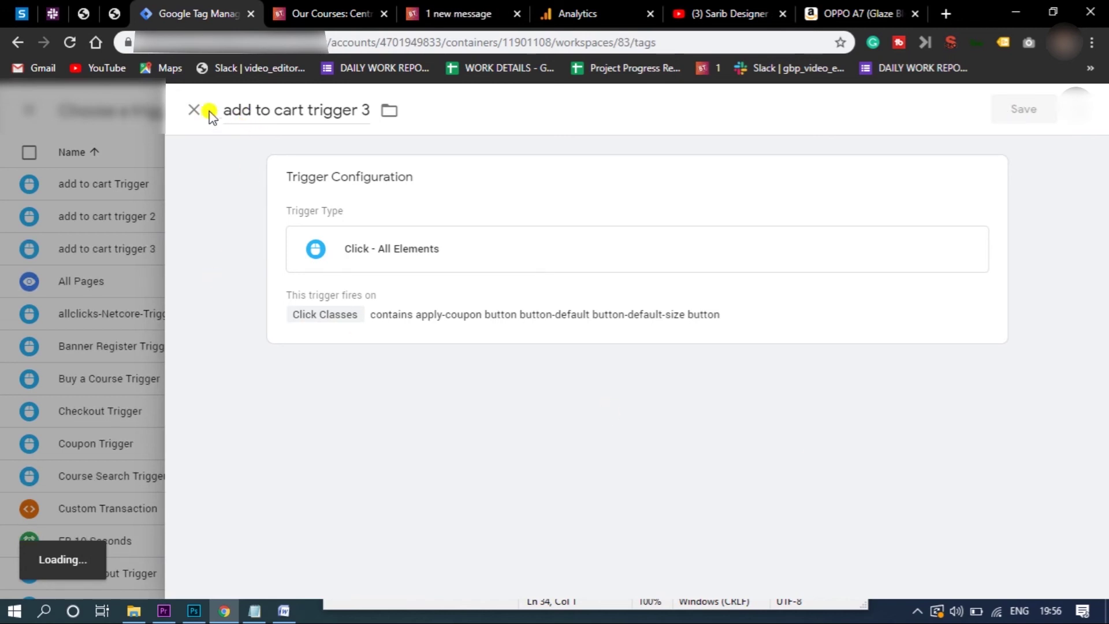
click(195, 111)
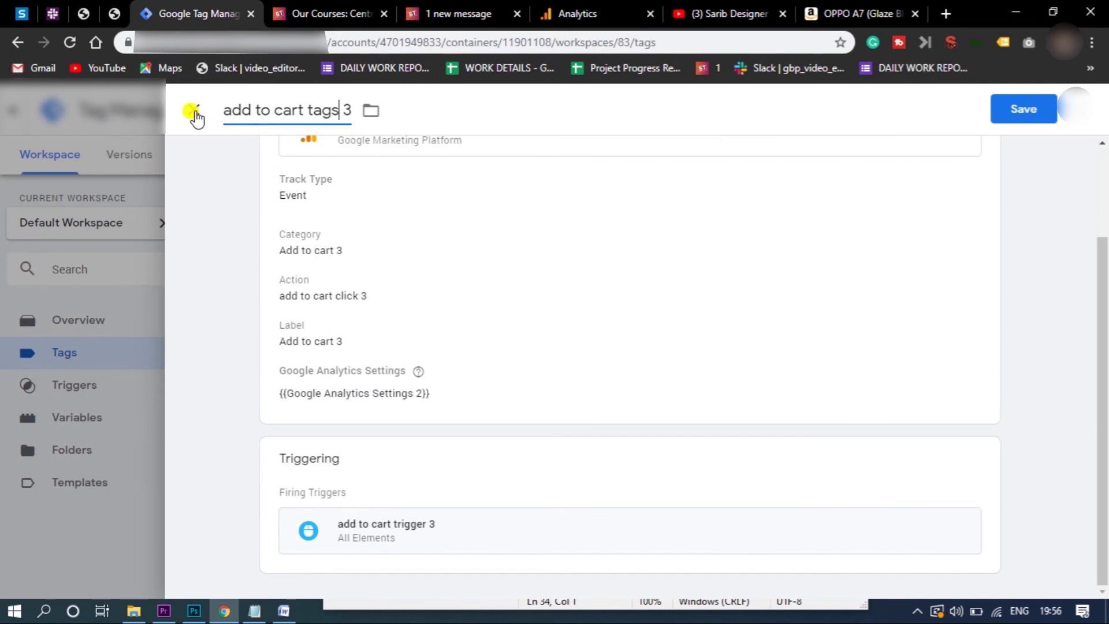
click(1019, 109)
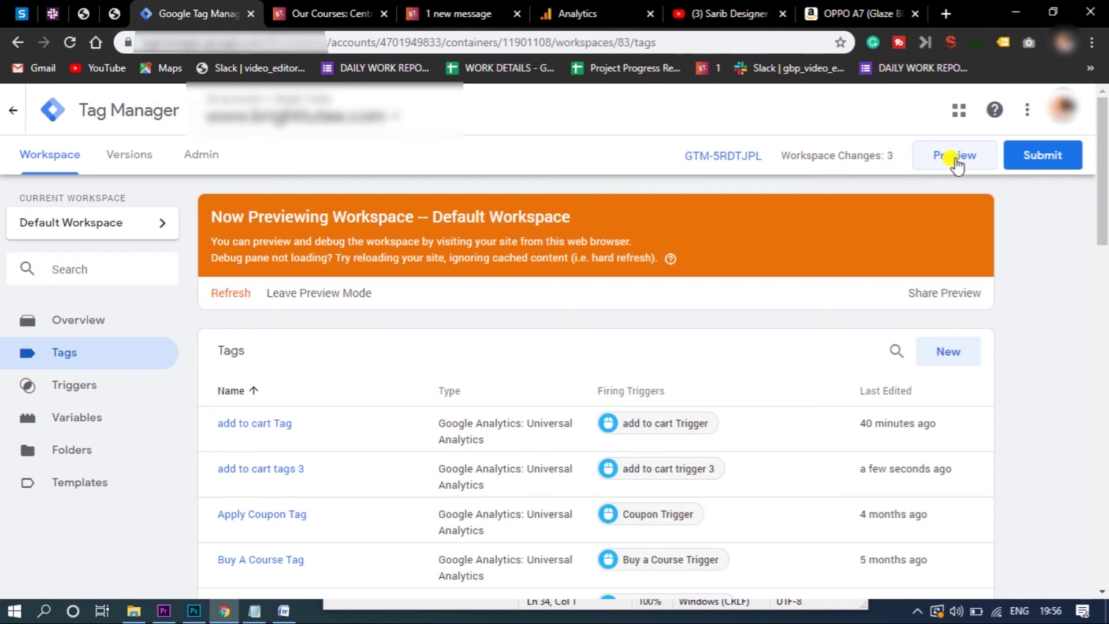
Refresh the Default Workspace preview in Tag Manager so it includes the saved tag and trigger
click(345, 11)
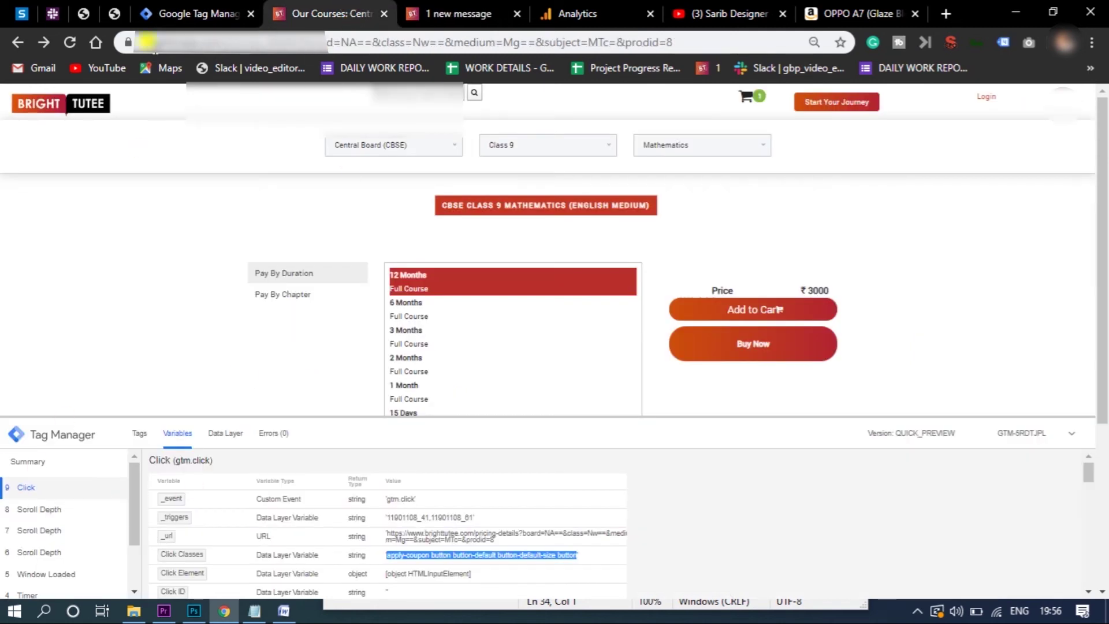
click(179, 5)
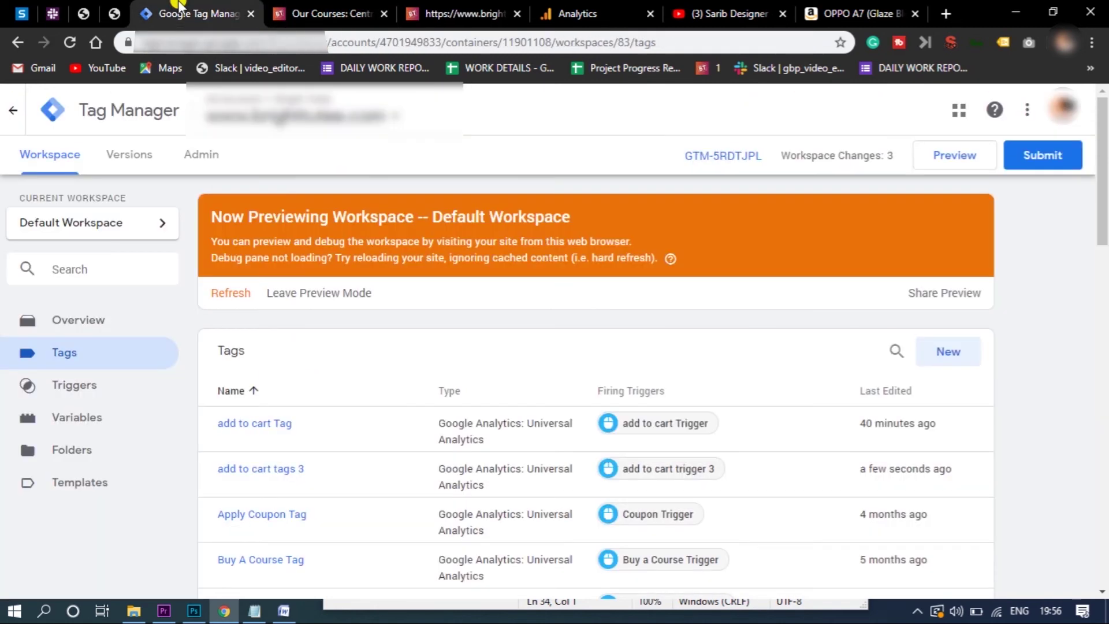
click(237, 294)
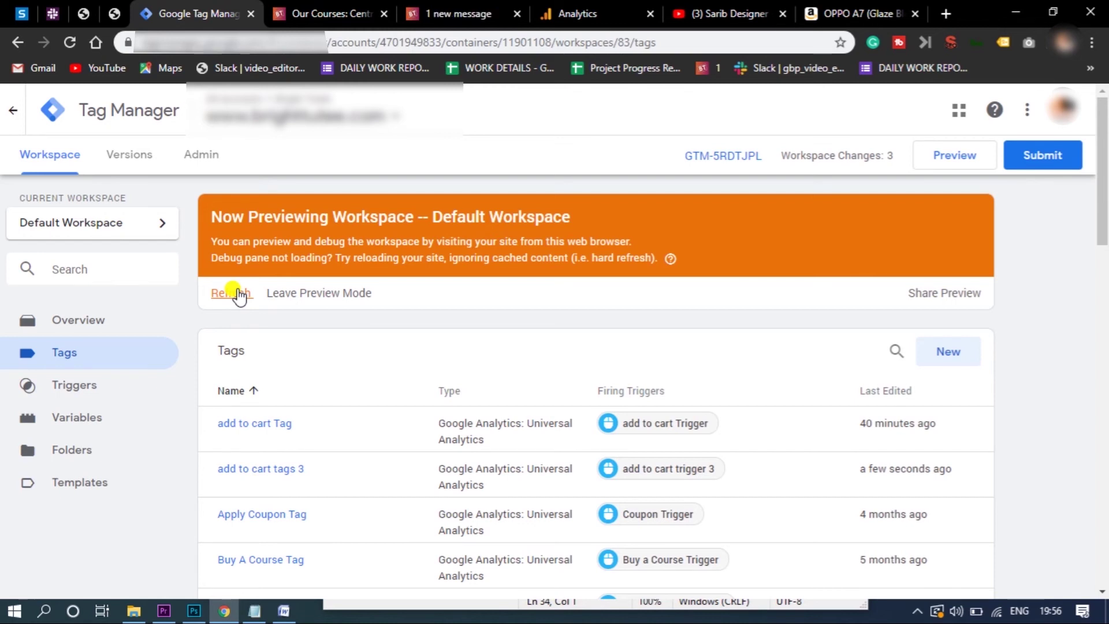
Switch to the course website, reload the pricing page, close the extra website tab, and use Add to Cart to test the refreshed tag
click(370, 12)
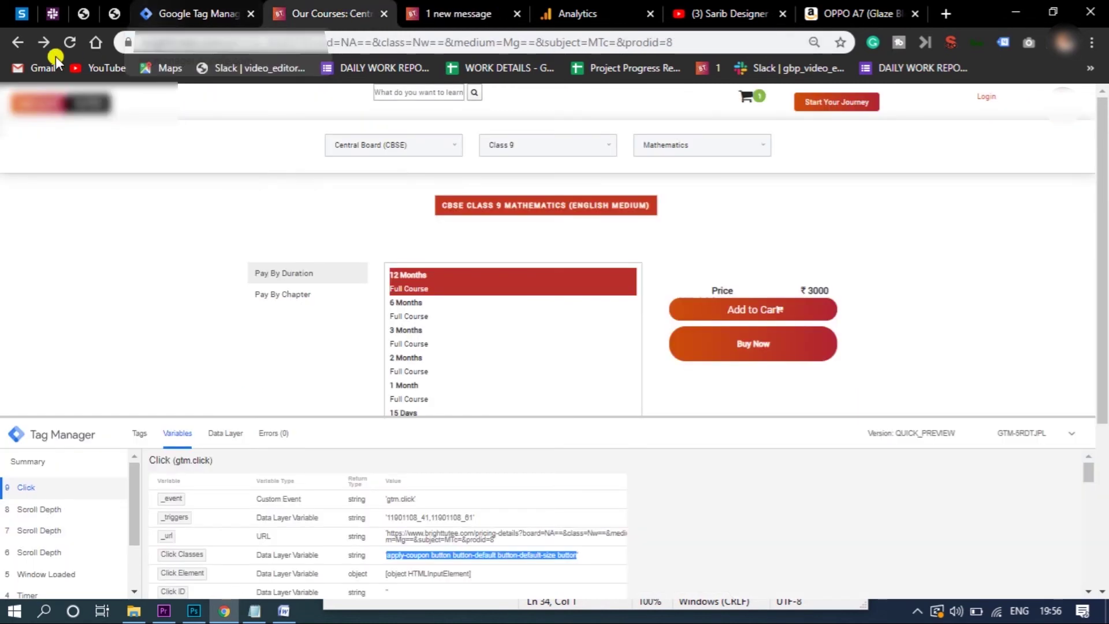
click(69, 42)
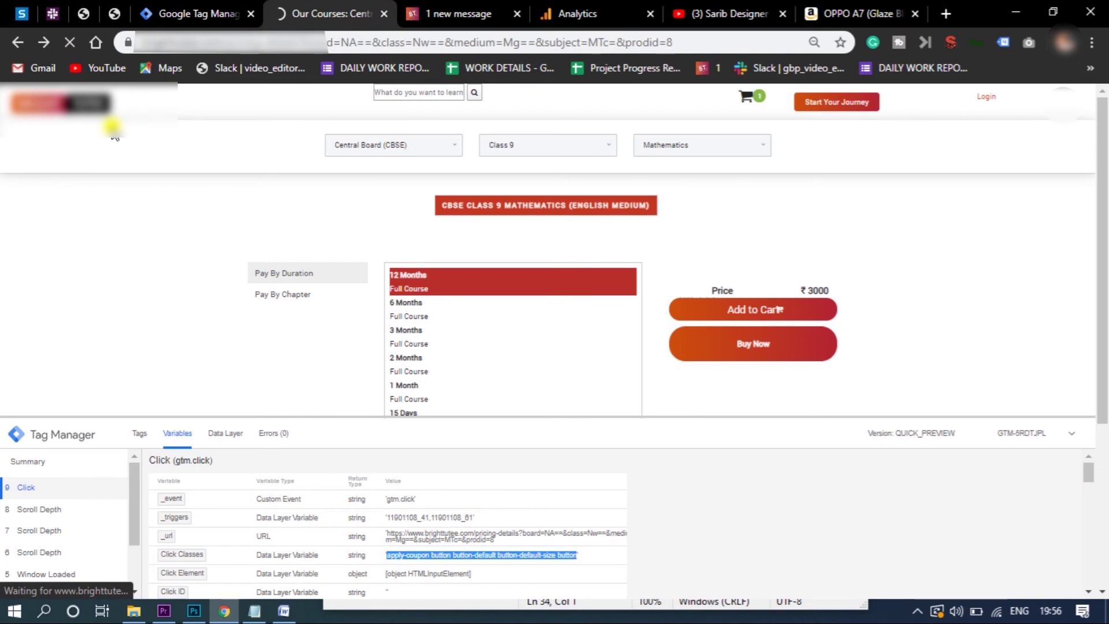
click(519, 13)
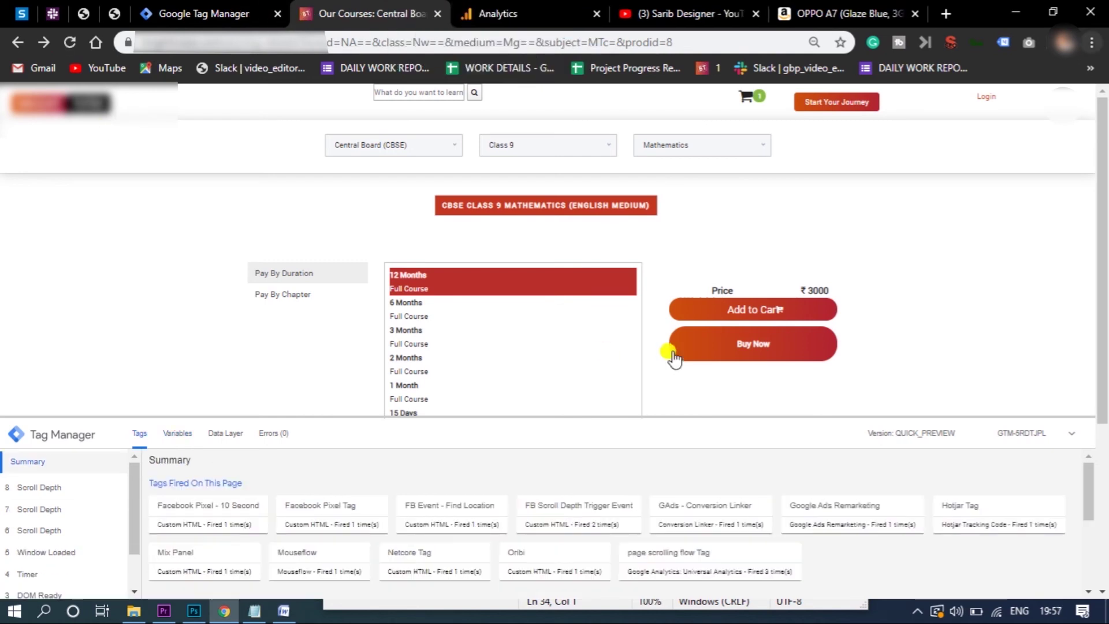
click(747, 315)
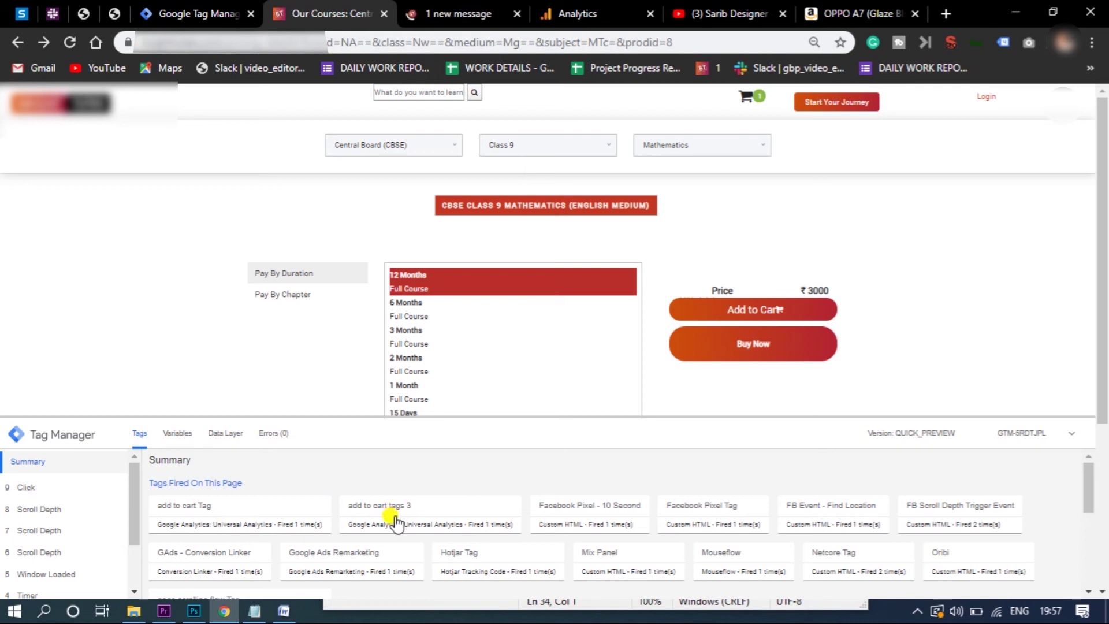
Return to Tag Manager and publish the workspace changes to the live environment as a version named "add to cart 3"
click(211, 11)
mouse_move(669, 259)
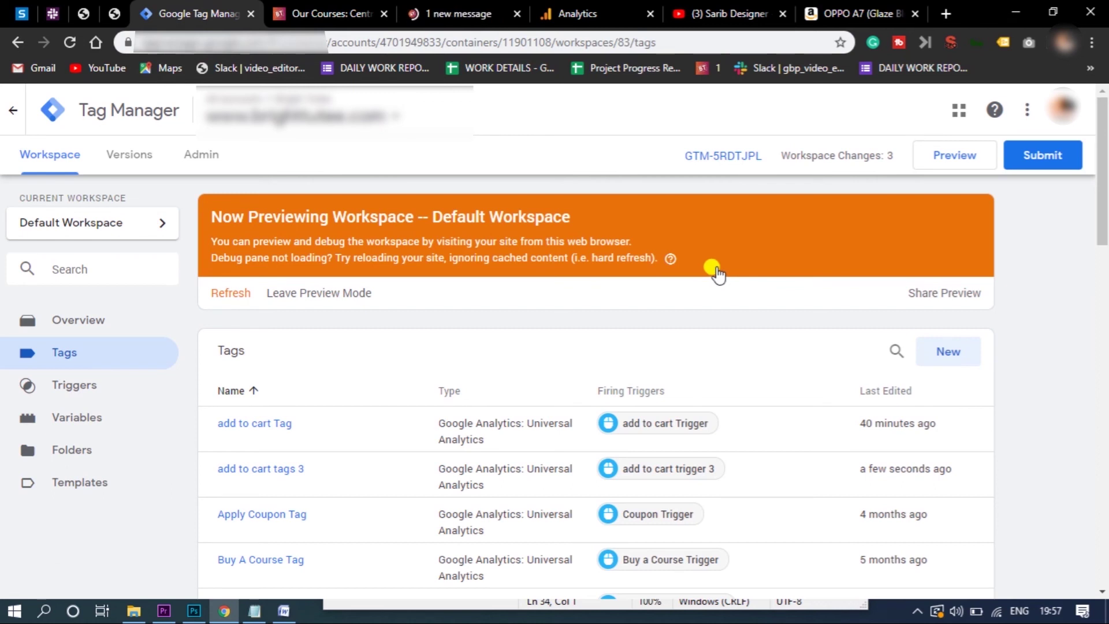
click(1047, 160)
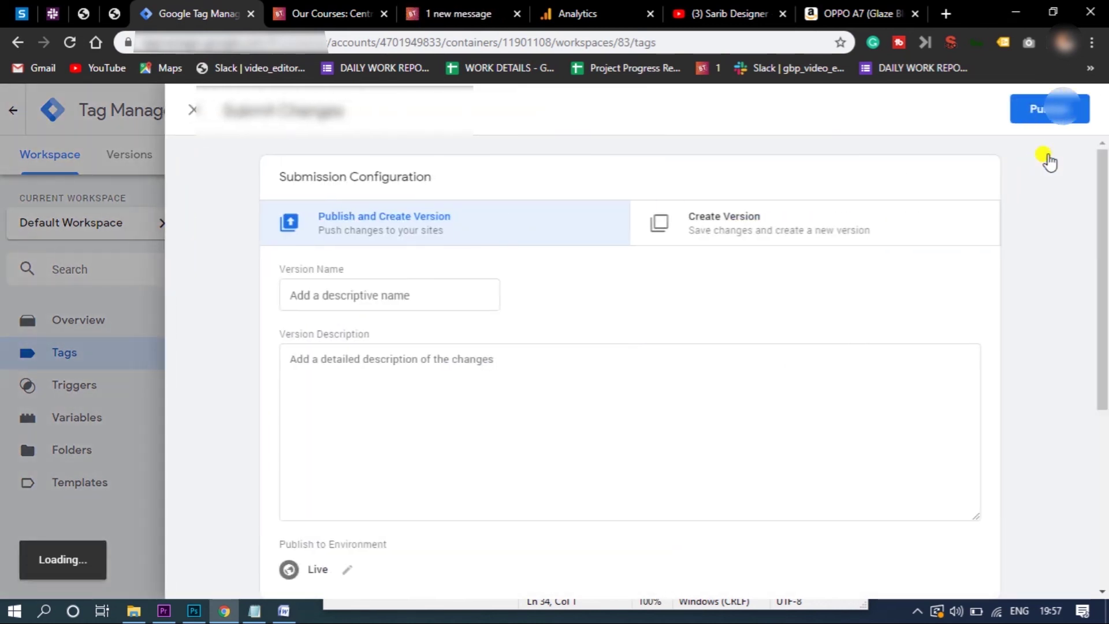
click(1046, 113)
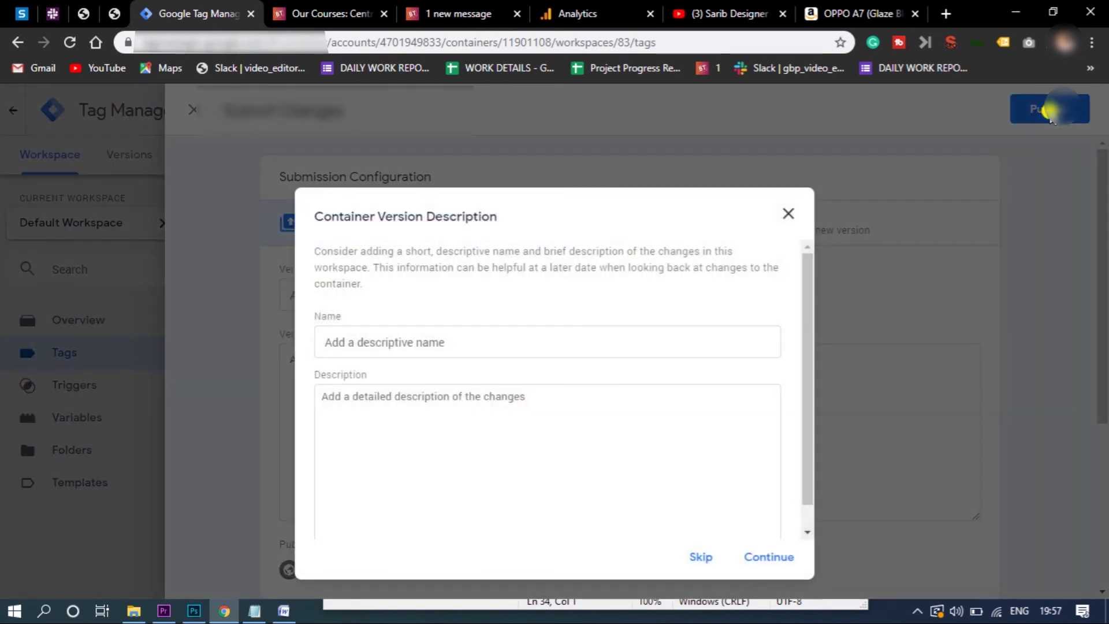
click(400, 348)
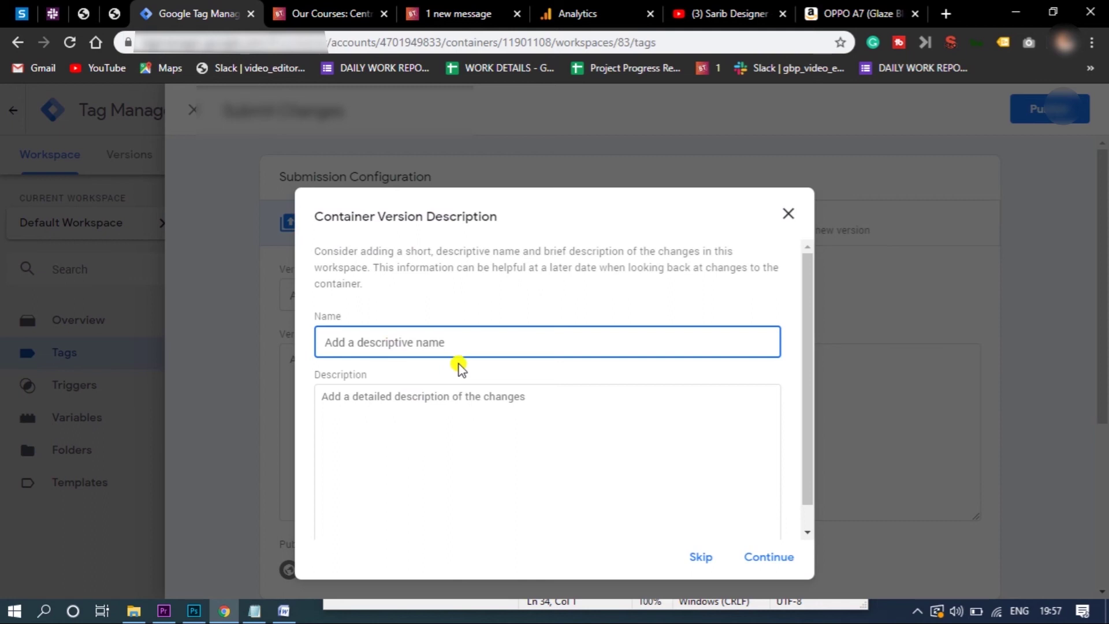
text(add to cart 3)
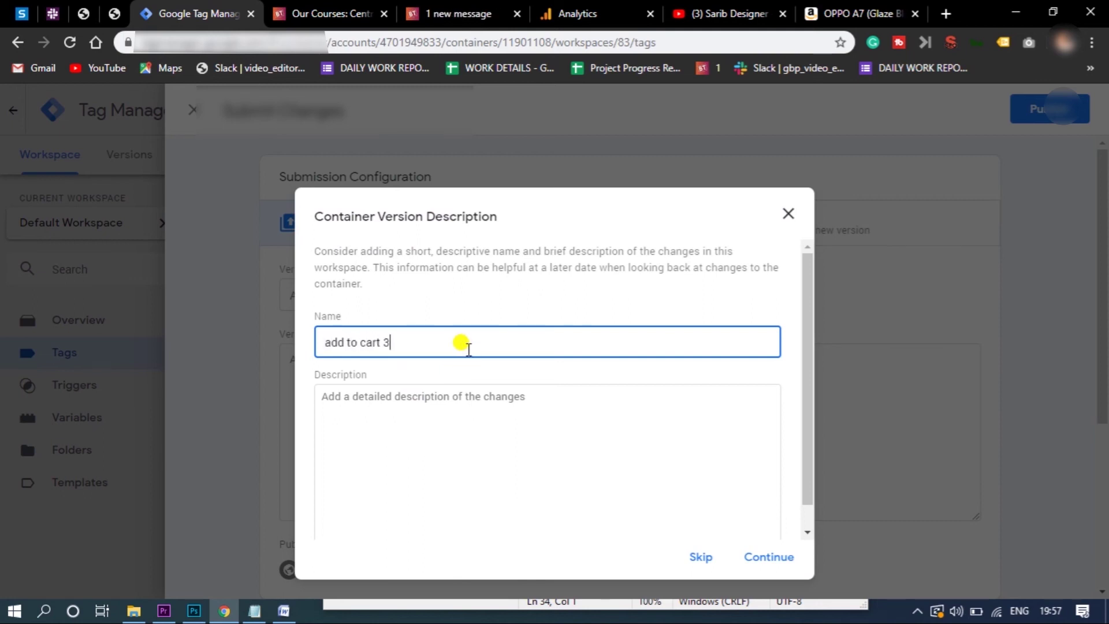
click(755, 559)
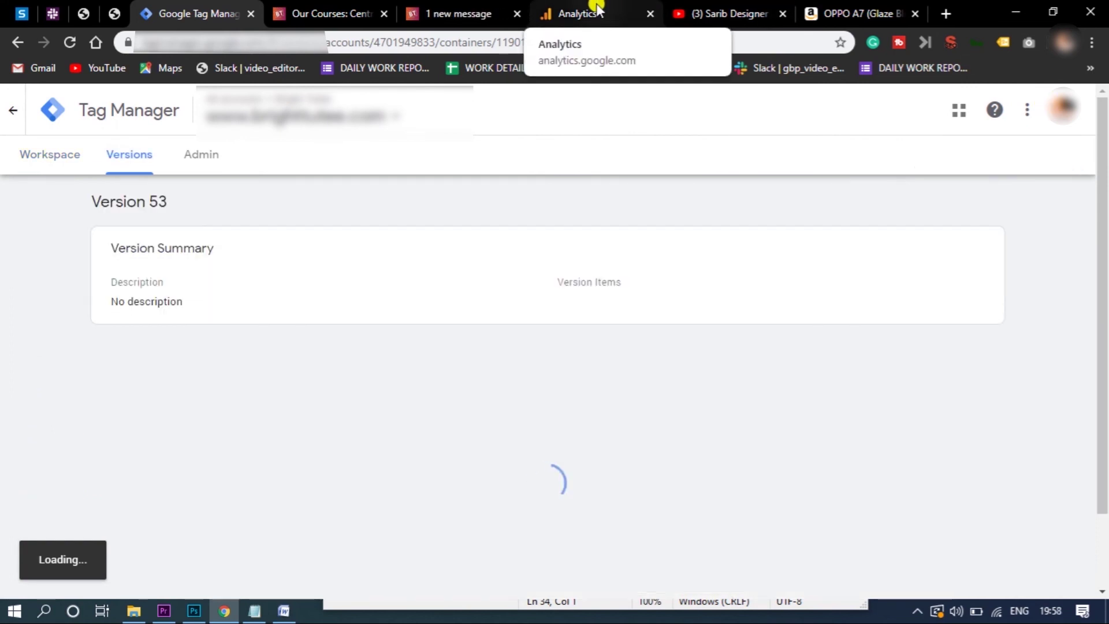
Switch to Google Analytics and check the Real-time Events report for the Add to Cart event category and action
click(597, 13)
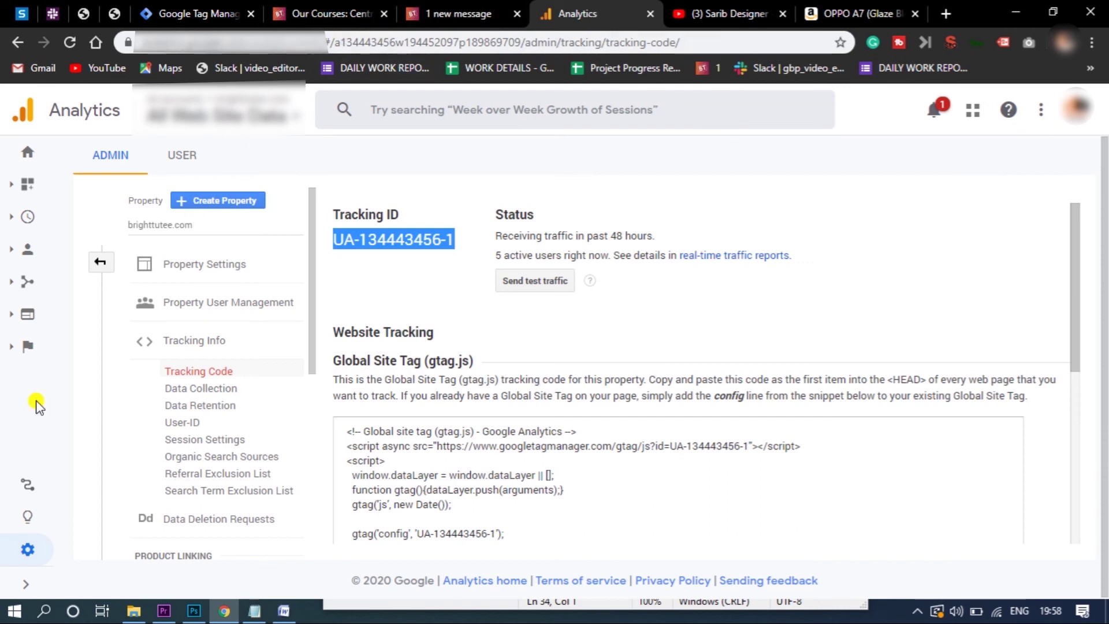
click(25, 584)
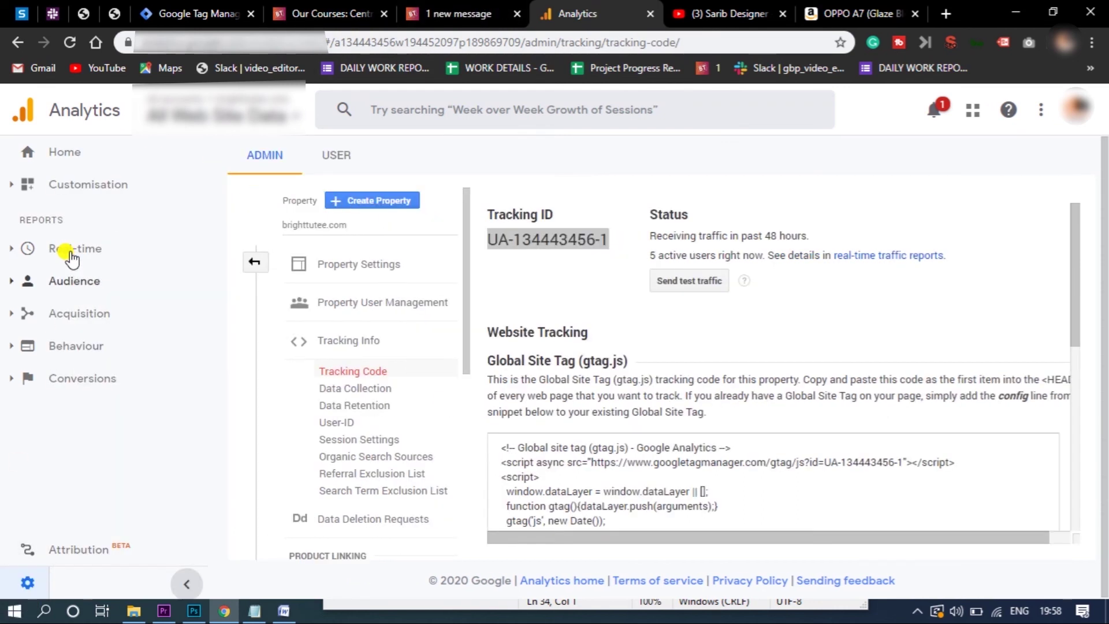
click(83, 254)
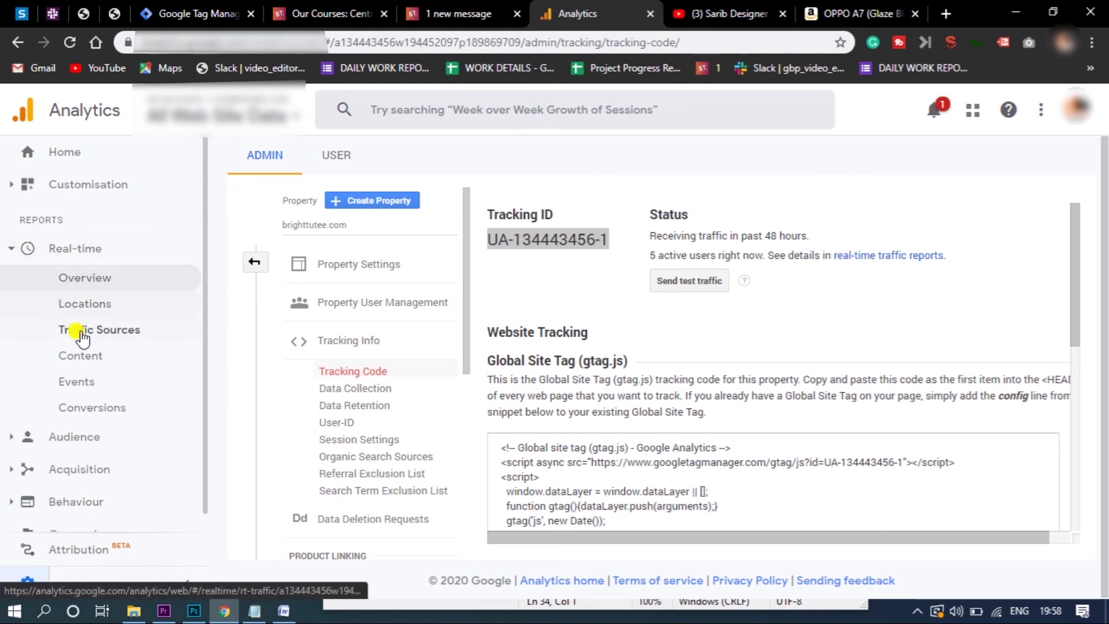
click(76, 378)
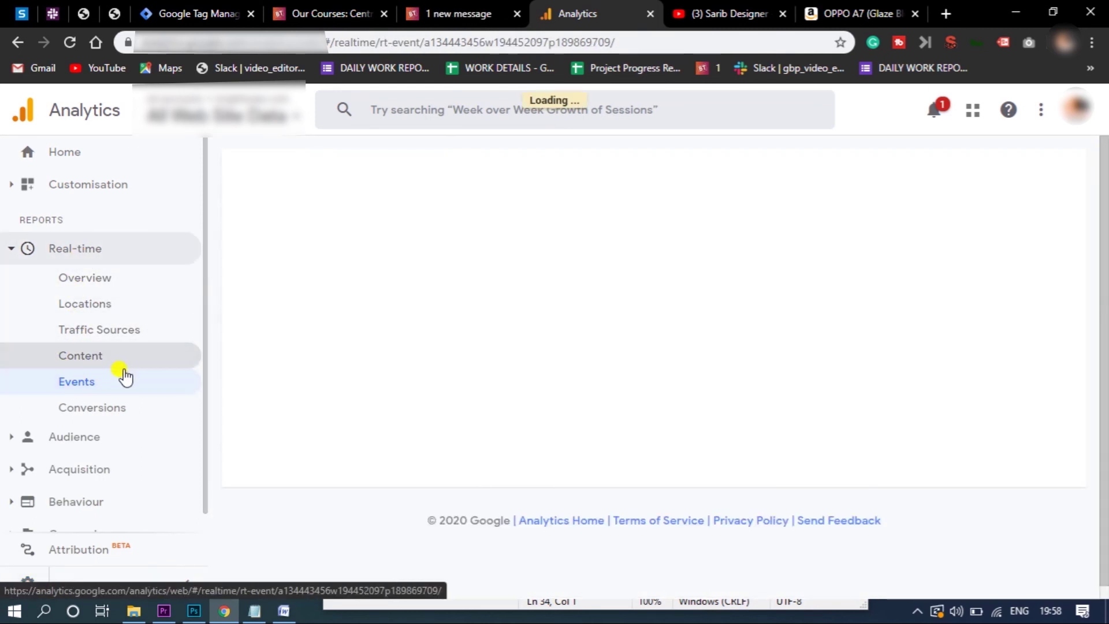
drag(1102, 276, 1103, 347)
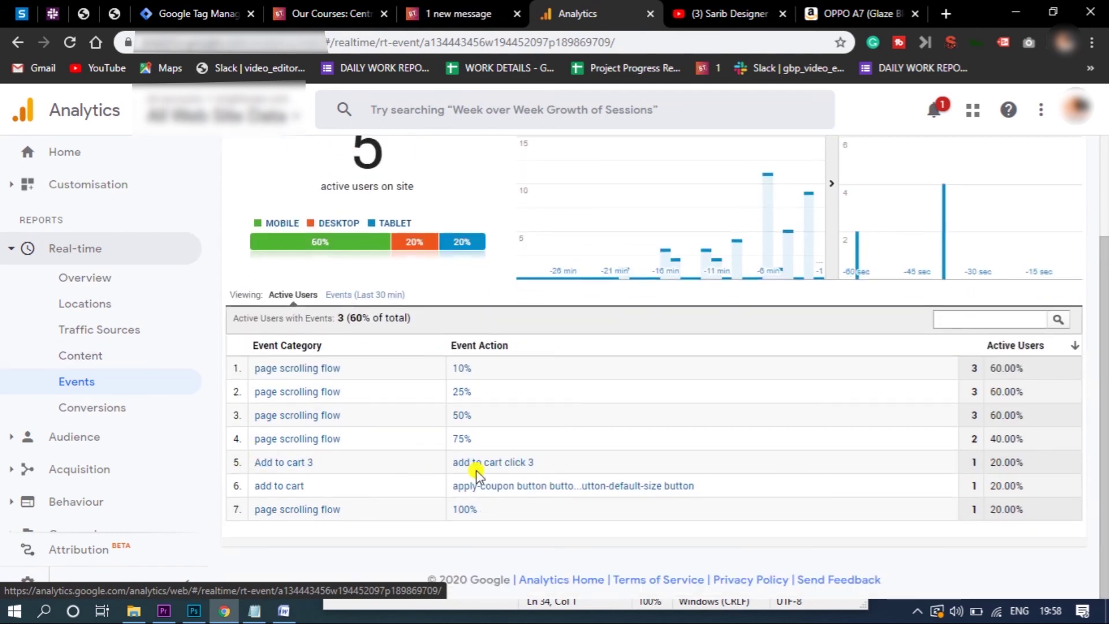
Use Add to Cart on the course pricing page again, and return to the Real-time Events report in Google Analytics
click(323, 13)
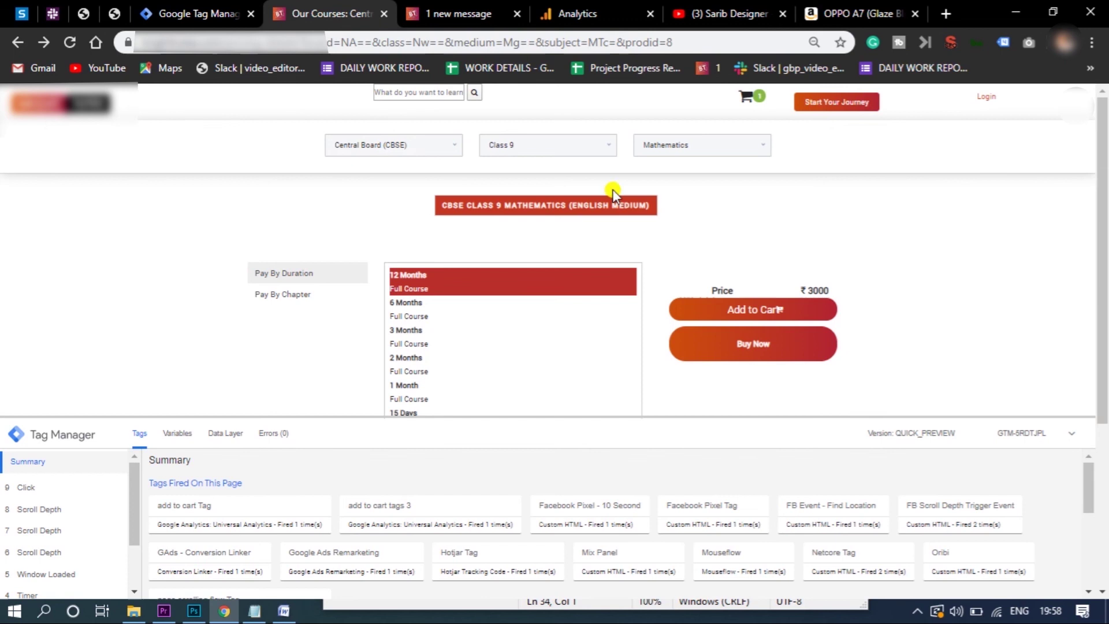
click(745, 309)
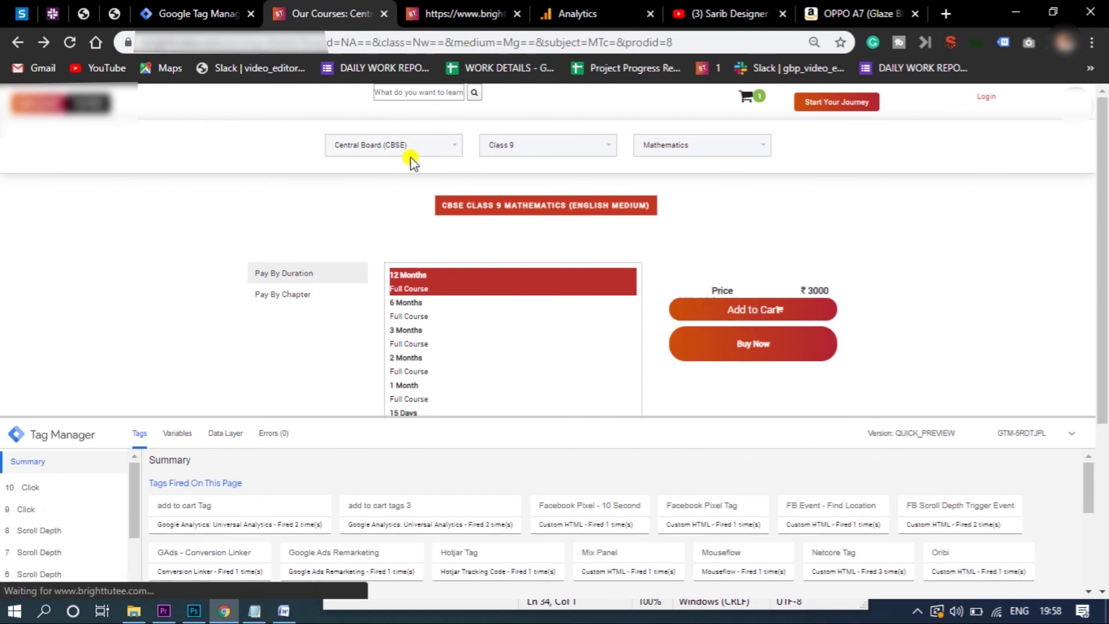
click(564, 9)
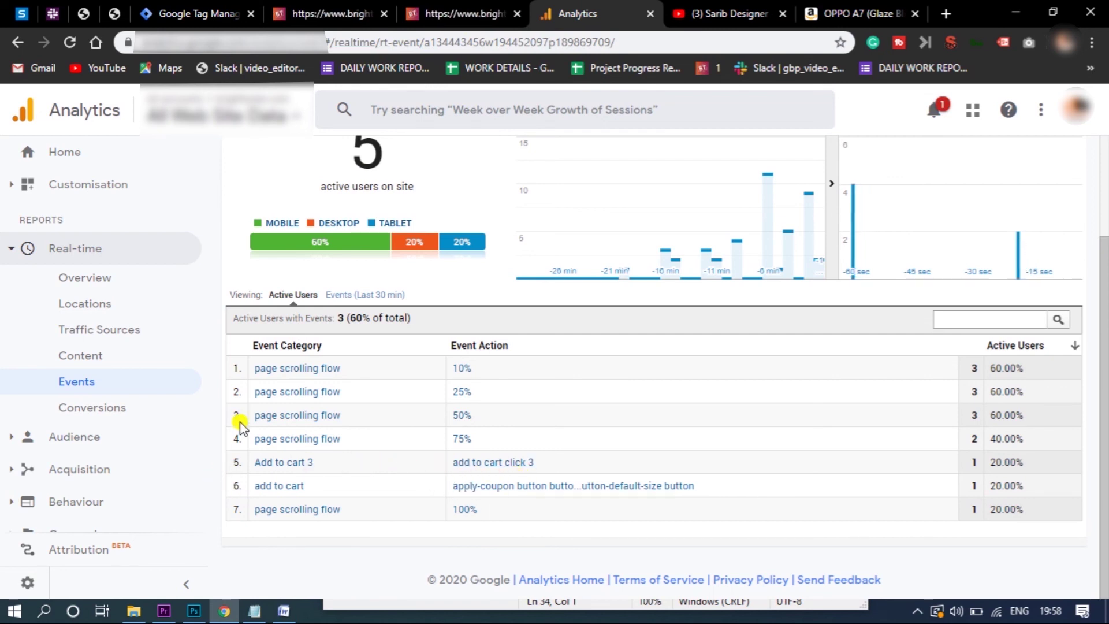
Open the Behaviour Events Overview report and examine the total events trend and the top event categories for the date range
click(75, 501)
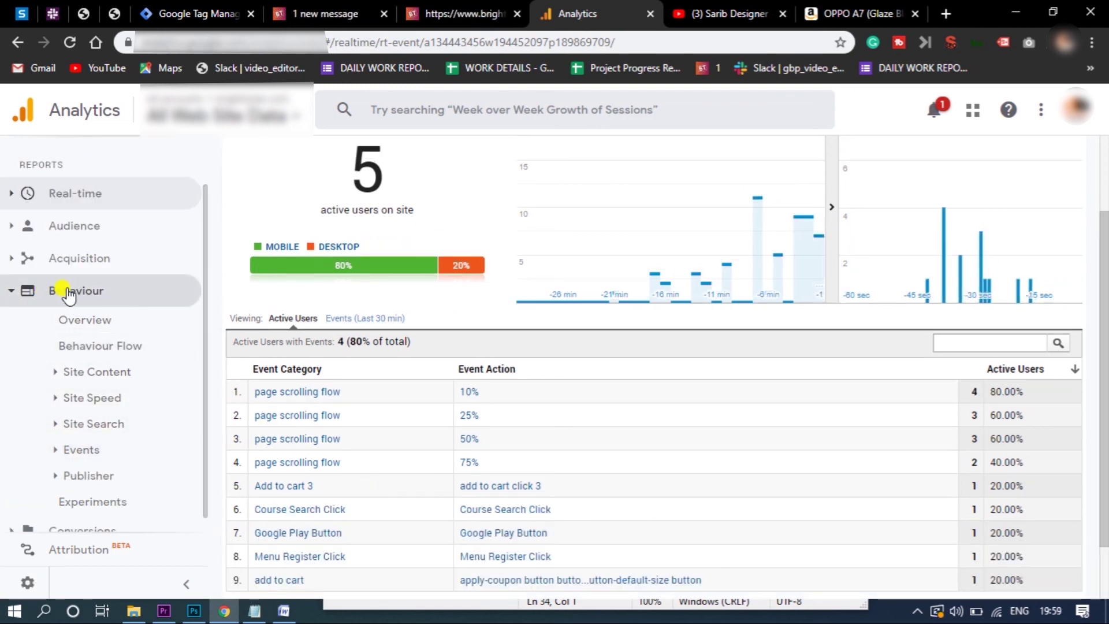
click(97, 451)
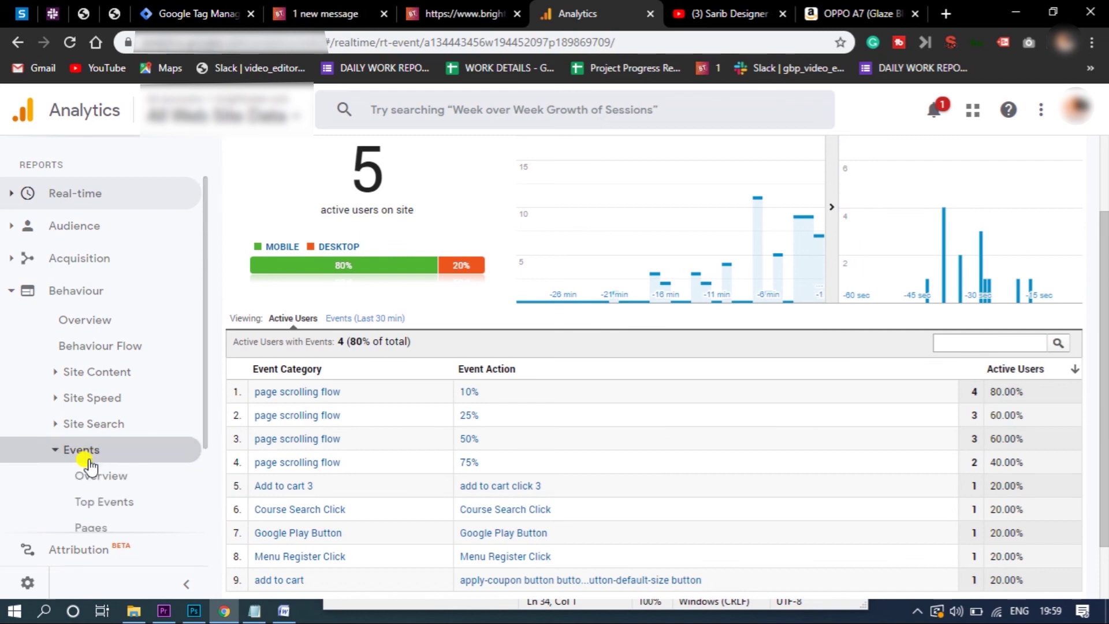
click(108, 477)
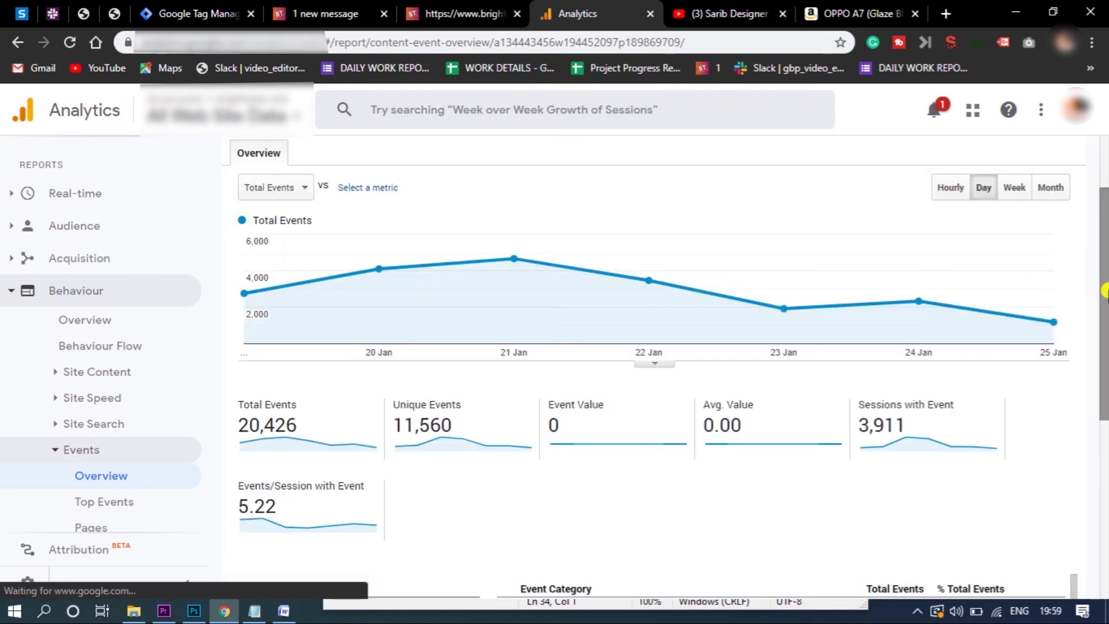
scroll(925, 191, up, 2)
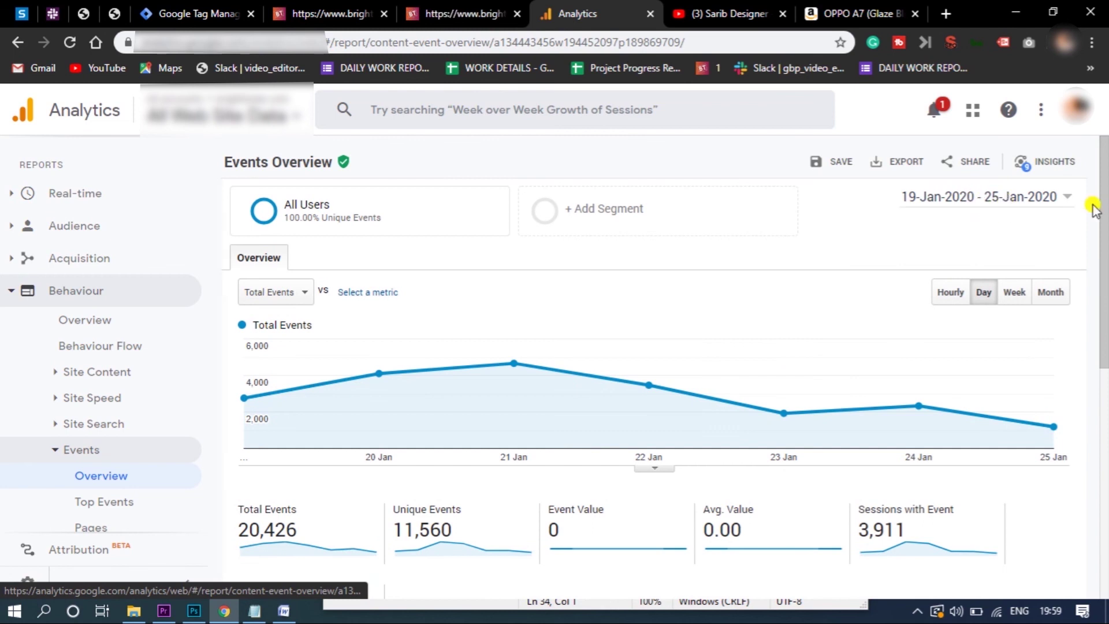
scroll(723, 439, down, 5)
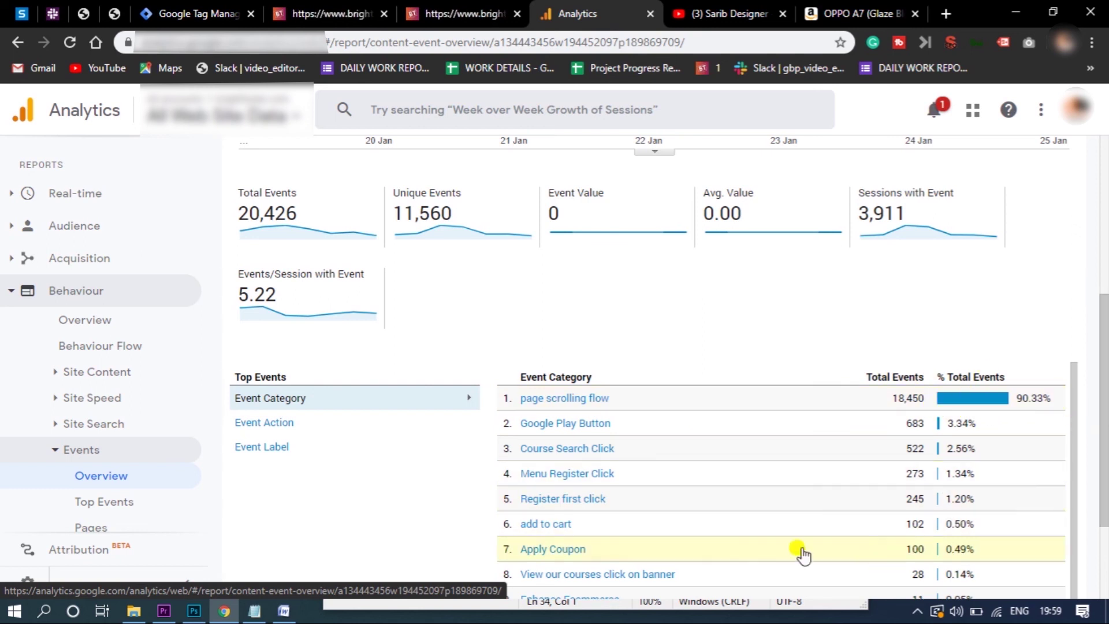
drag(1104, 443, 1105, 284)
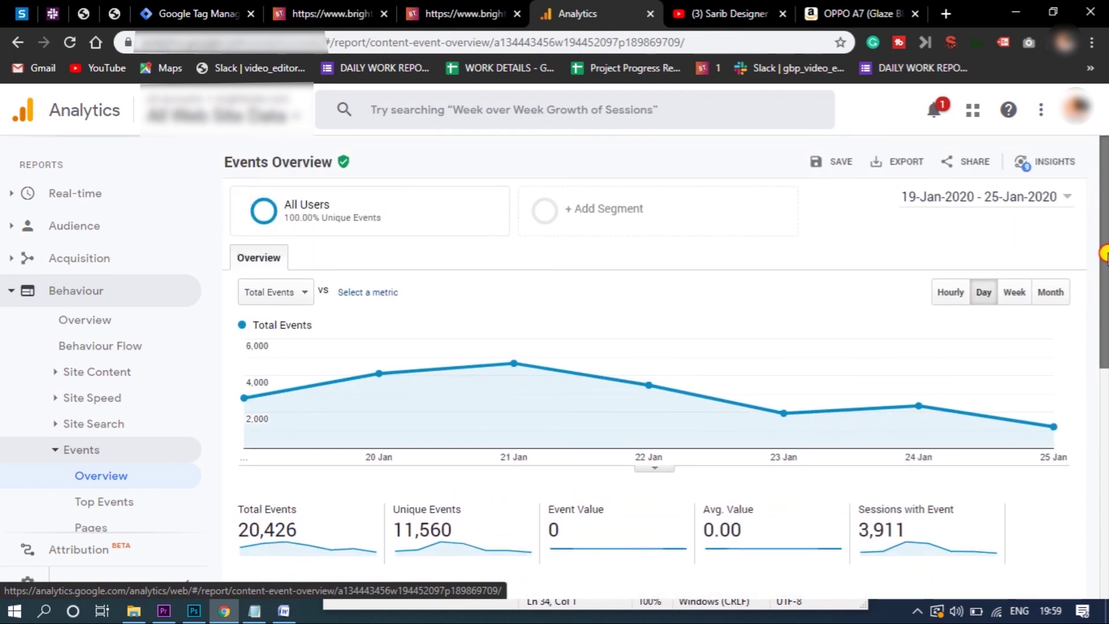